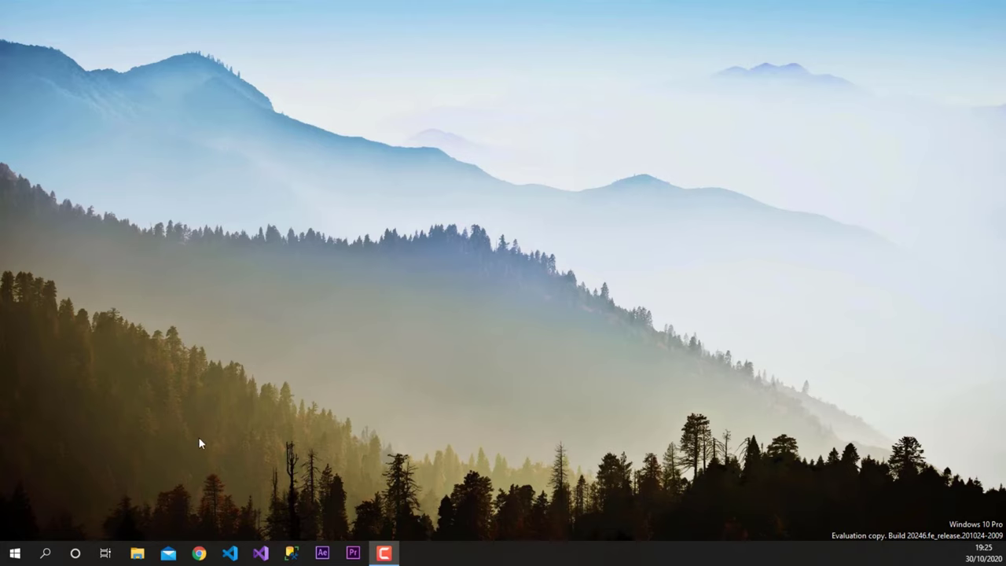
- In File Explorer, browse D:\Program All\Adobe Photoshop CC 2021 to the inner Adobe.Photoshop.2021.v22.0.0.35 folder and run Set-up.exe
left_click(137, 553)
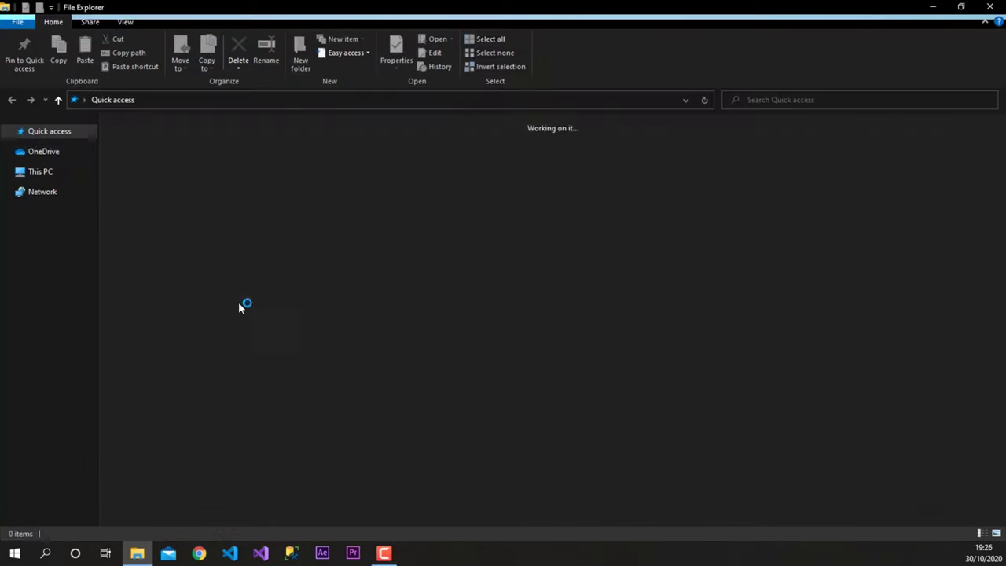
double_click(306, 199)
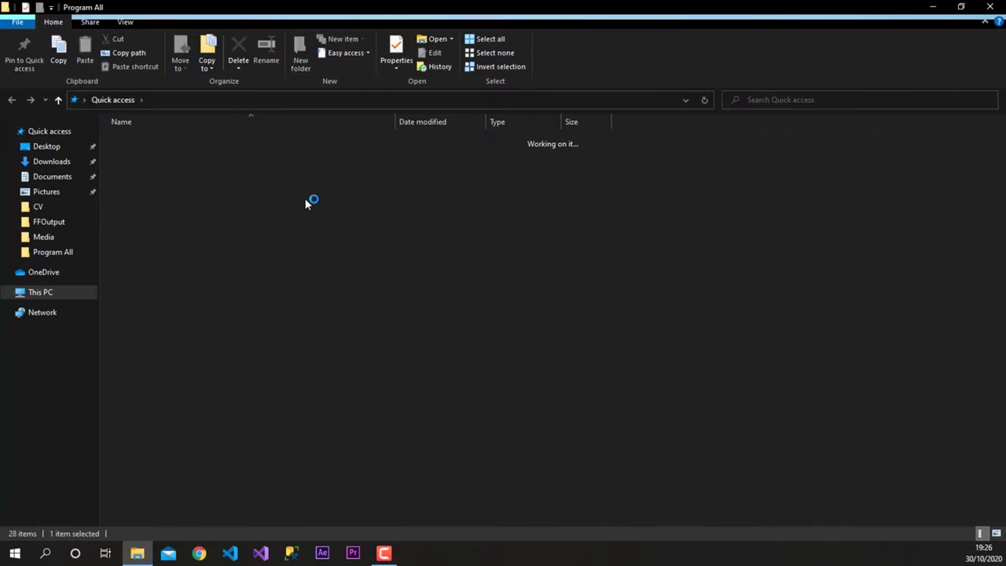
scroll(262, 363, "down", 1)
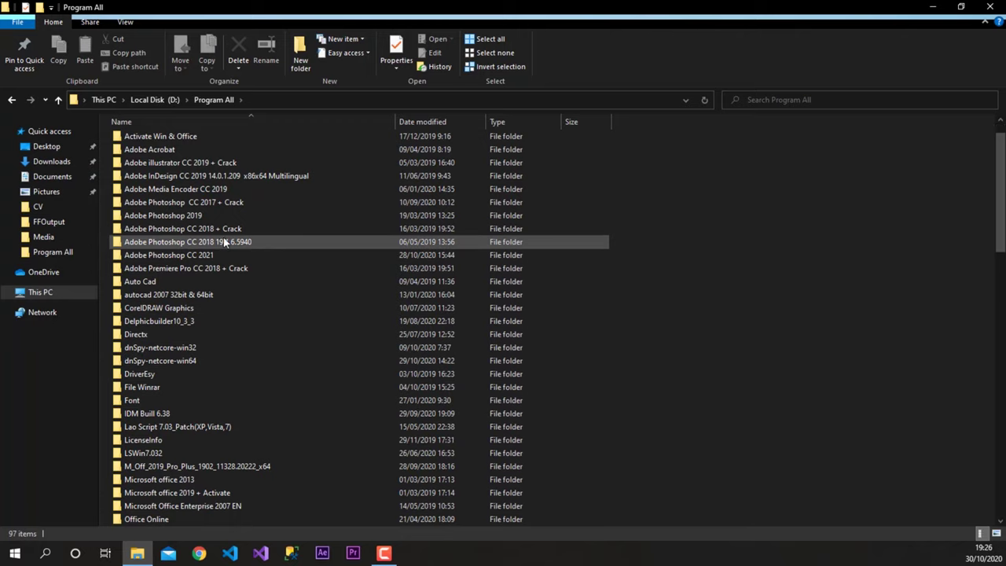
double_click(199, 256)
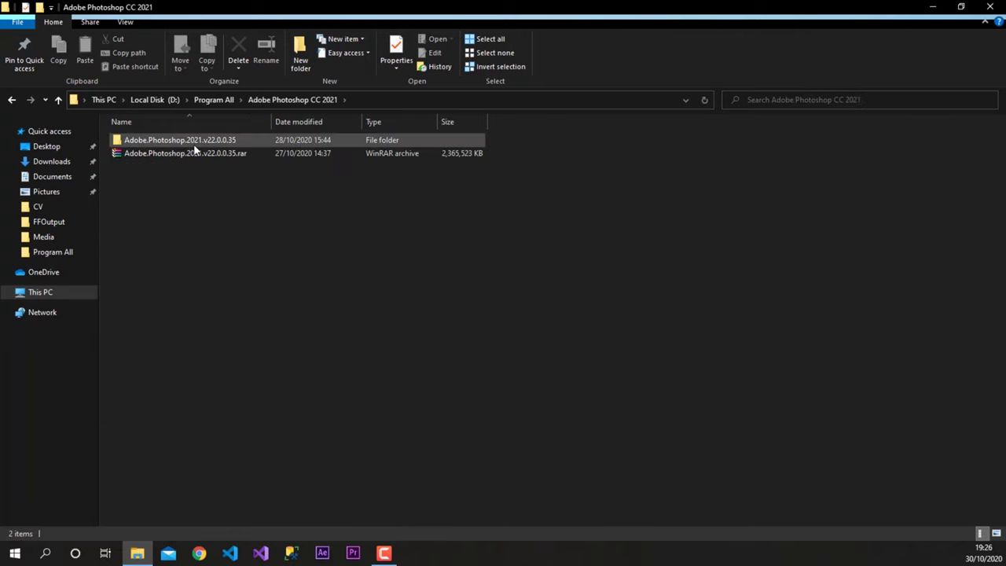
double_click(193, 144)
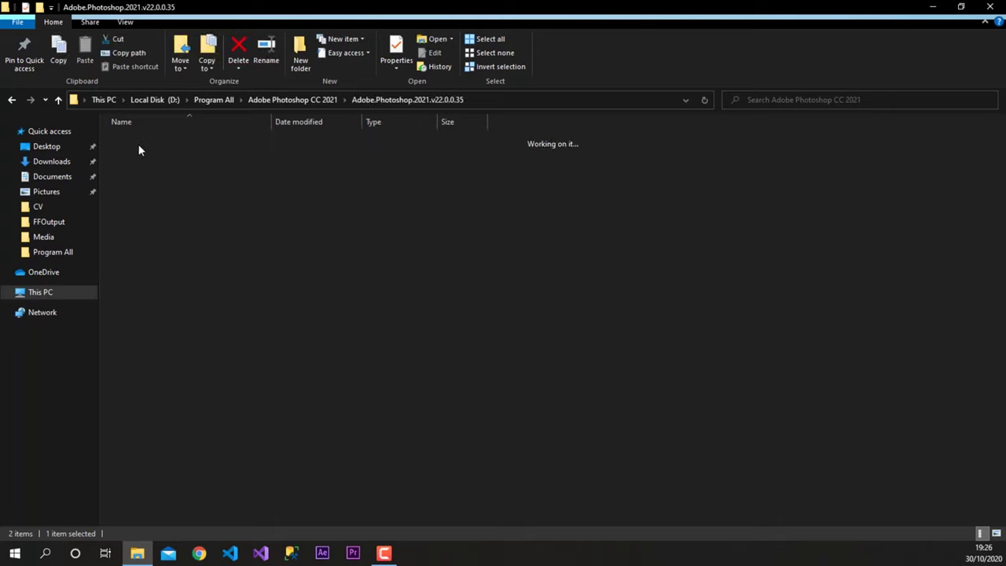
left_click(11, 100)
right_click(210, 153)
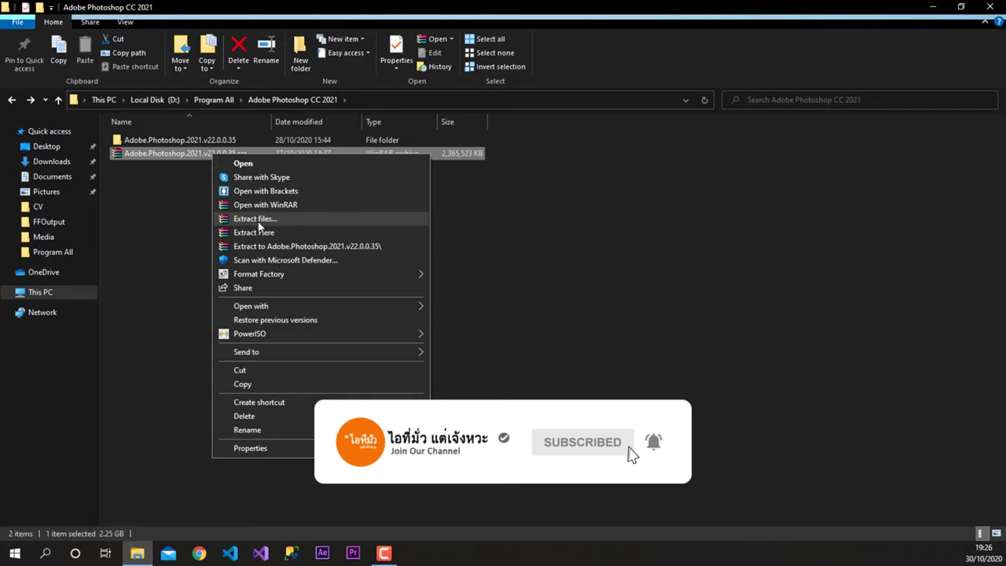
left_click(160, 166)
double_click(168, 140)
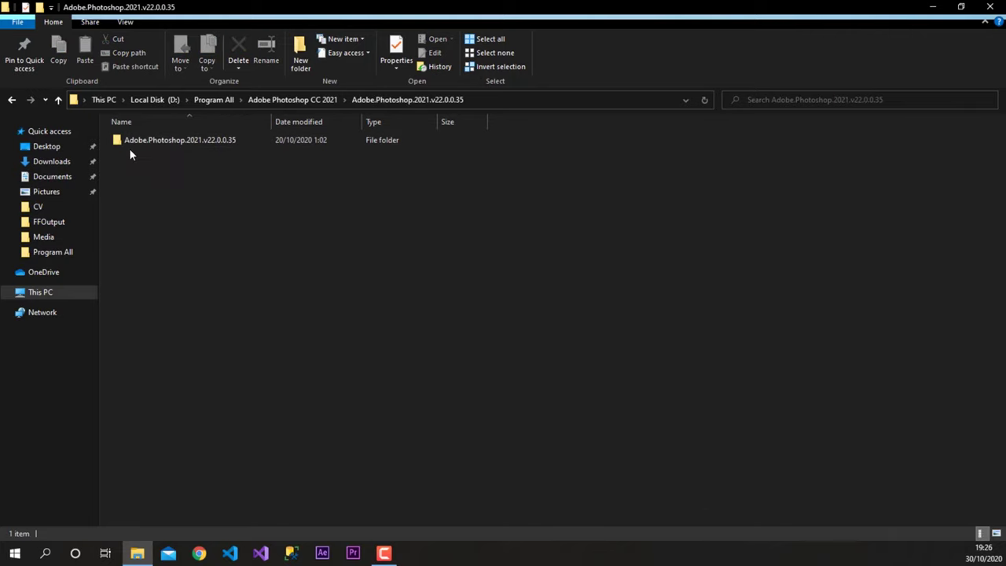
double_click(180, 142)
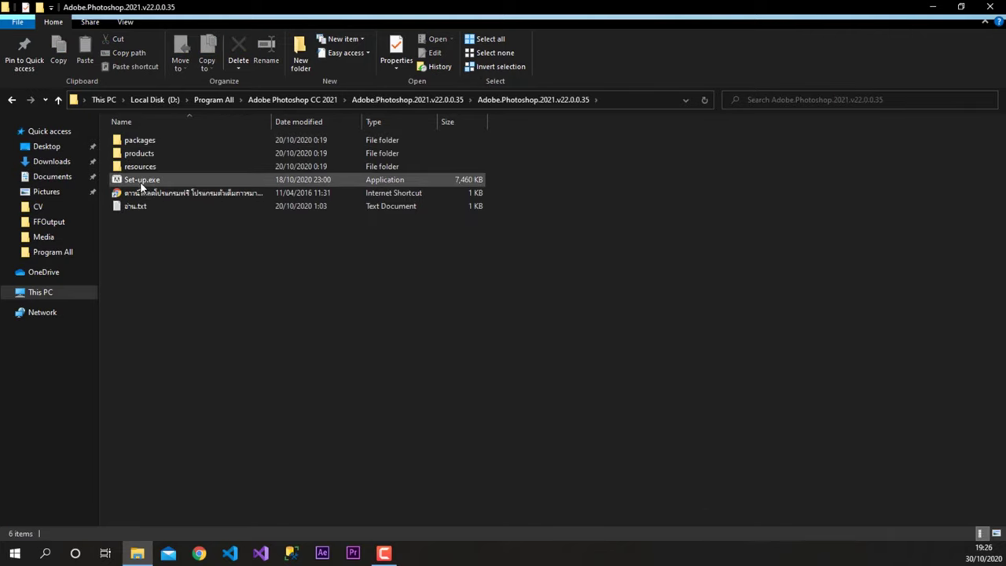
double_click(142, 180)
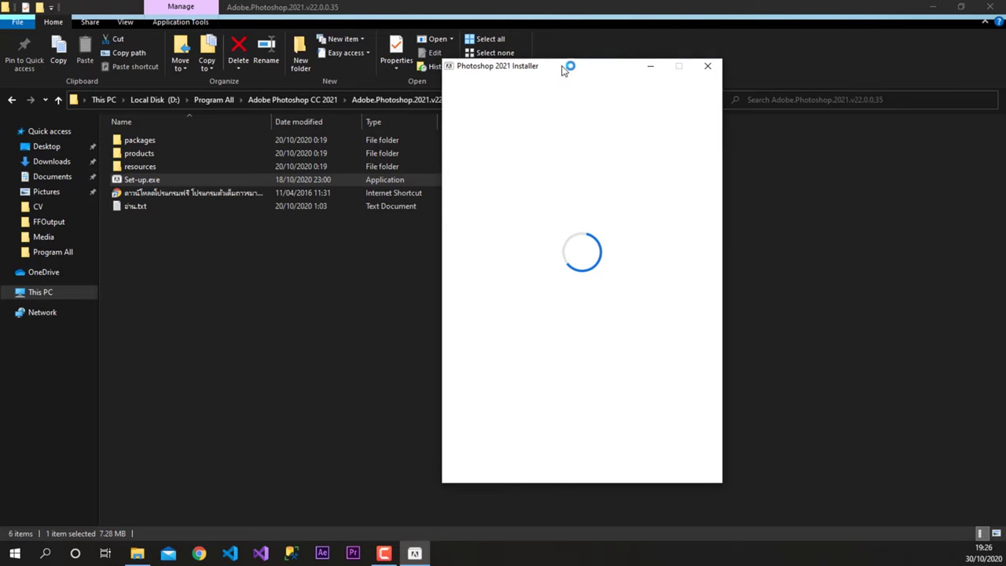
- Minimise Explorer, reposition the installer window, and choose Change Location for the install folder
left_click(933, 6)
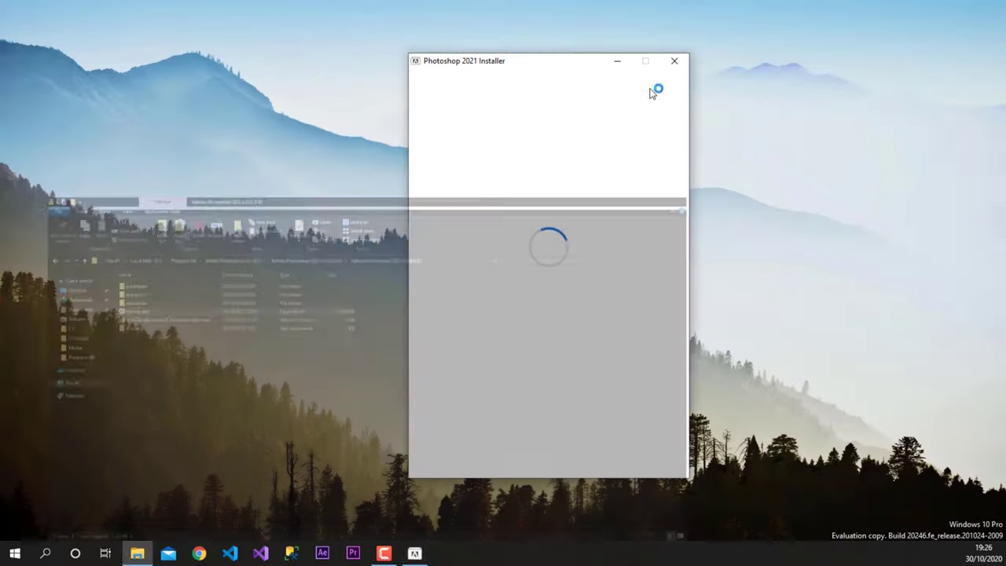
left_click_drag(506, 58, 474, 50)
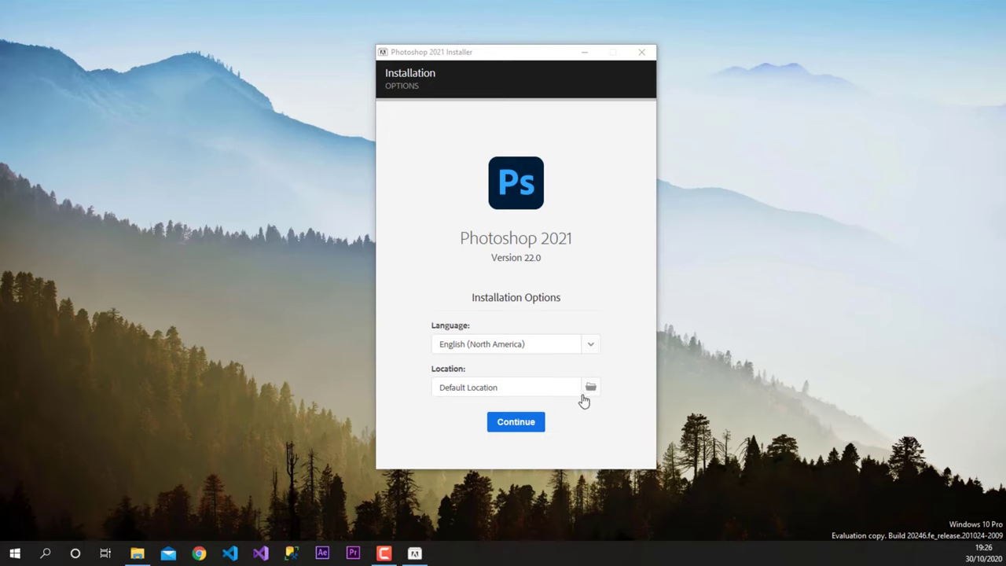
left_click(591, 388)
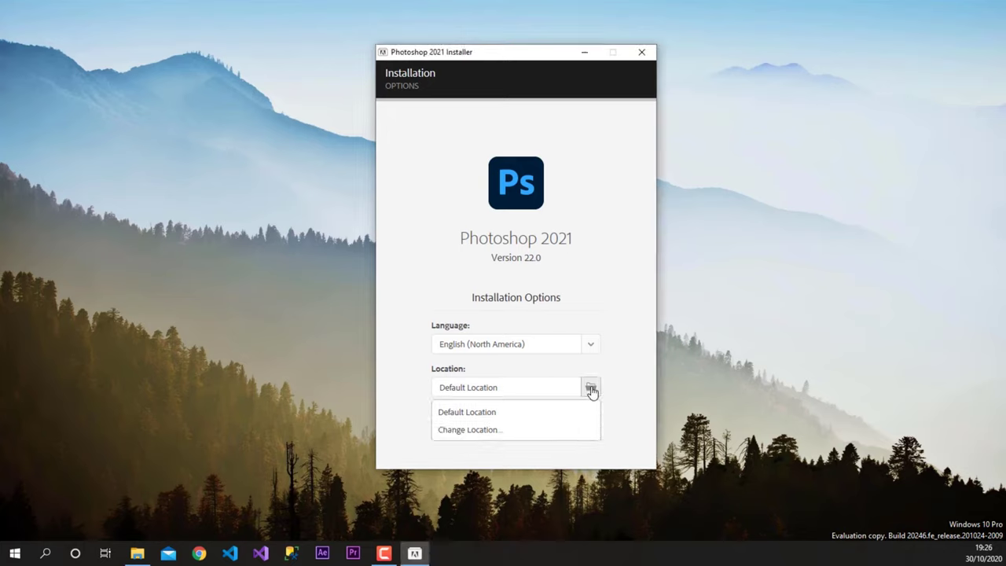
left_click(472, 432)
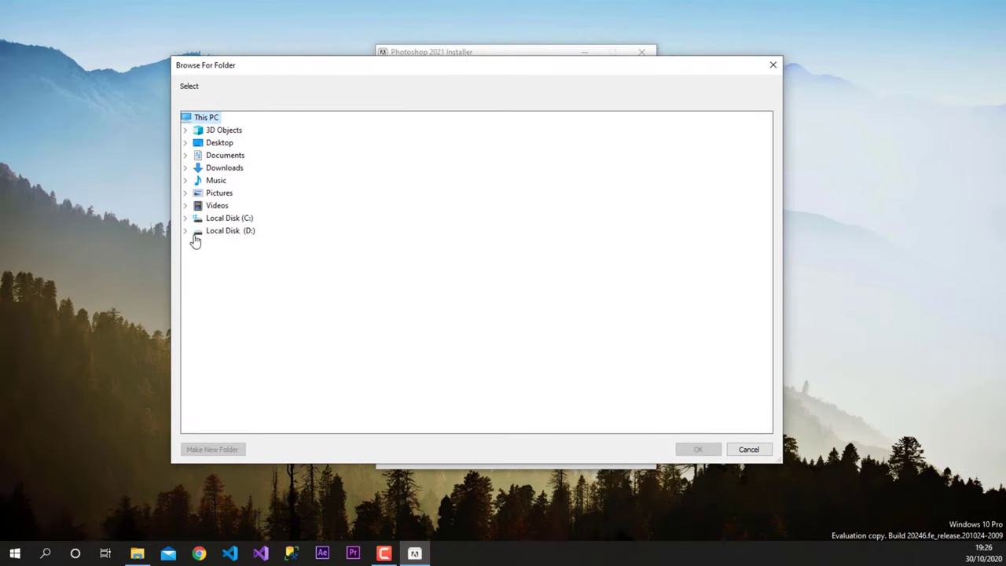
- Expand Local Disk (D:) in the folder picker and browse its folders, briefly expanding New Data
left_click(186, 231)
scroll(267, 283, "down", 2)
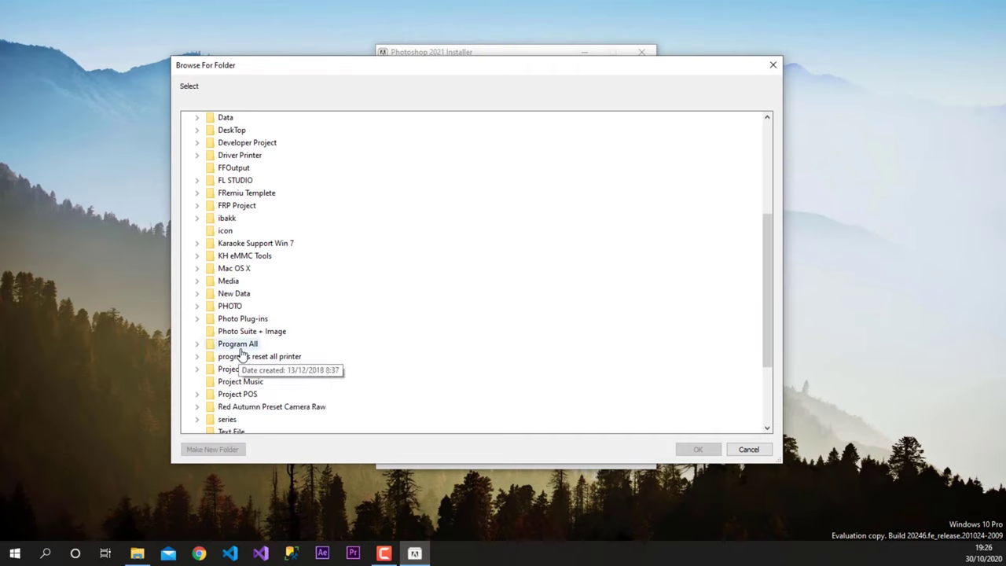
scroll(236, 236, "down", 3)
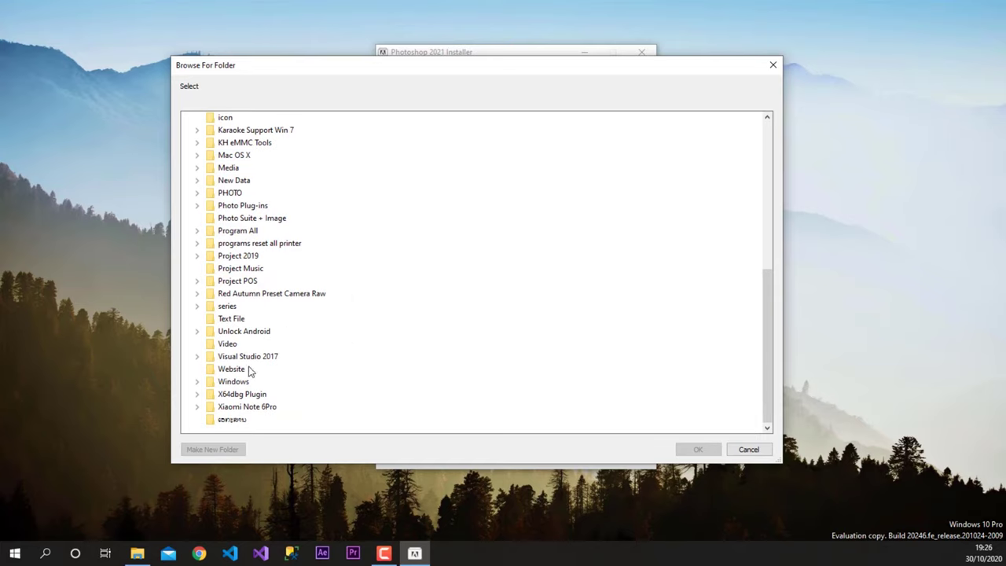
scroll(249, 370, "up", 3)
scroll(249, 371, "up", 1)
scroll(249, 370, "up", 3)
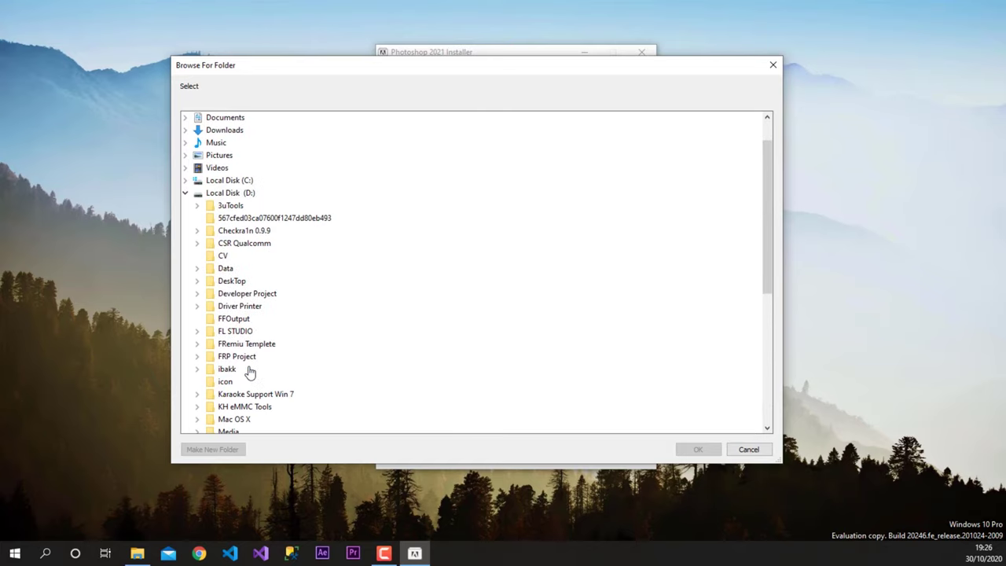
scroll(250, 370, "down", 5)
scroll(308, 369, "down", 2)
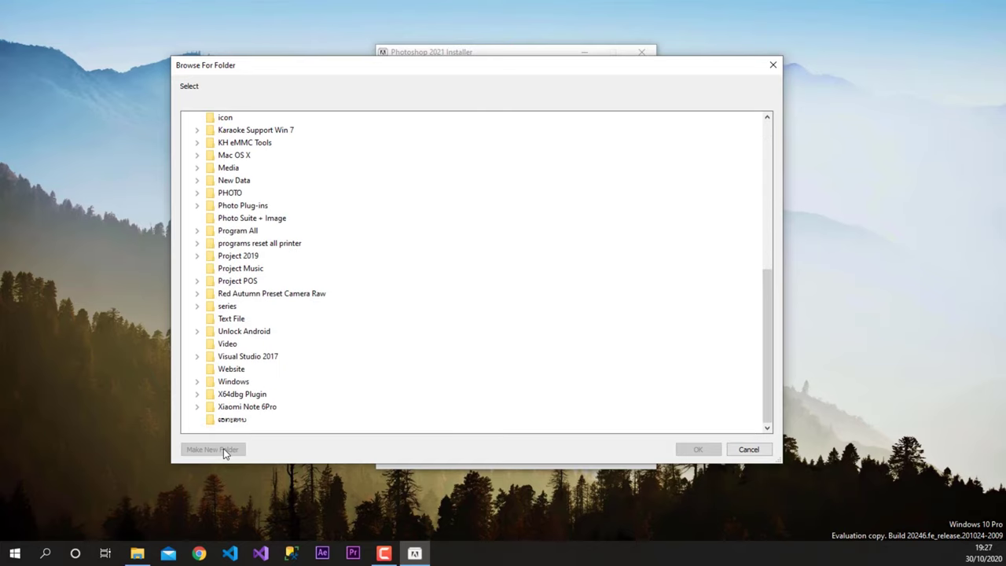
double_click(391, 181)
scroll(355, 224, "up", 2)
scroll(354, 226, "down", 3)
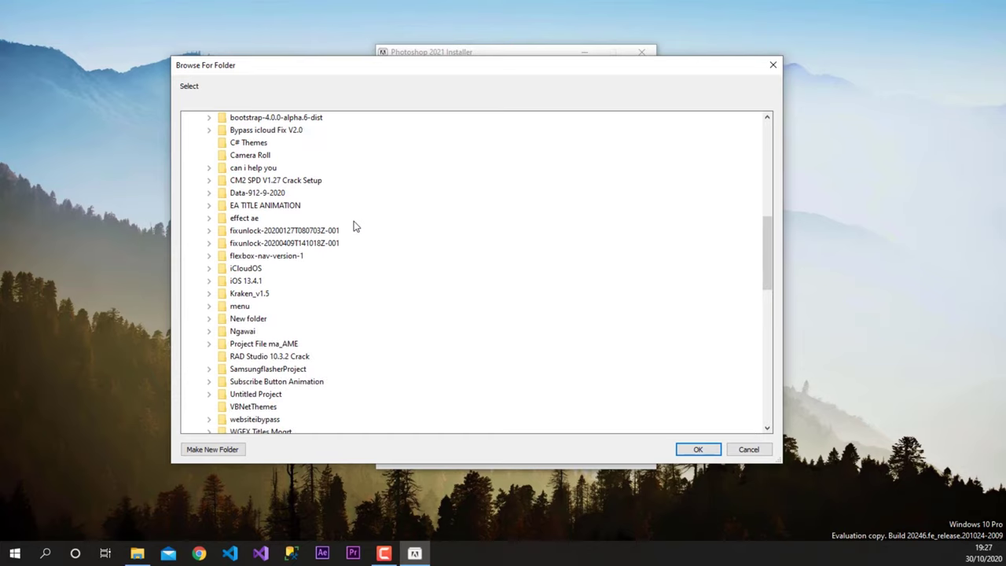
scroll(353, 227, "up", 3)
scroll(354, 227, "up", 2)
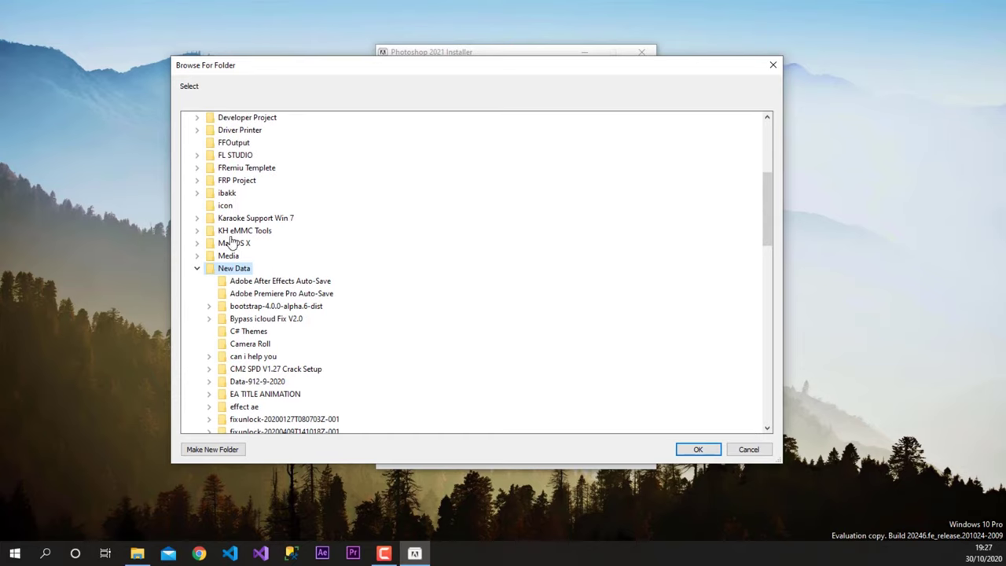
left_click(197, 269)
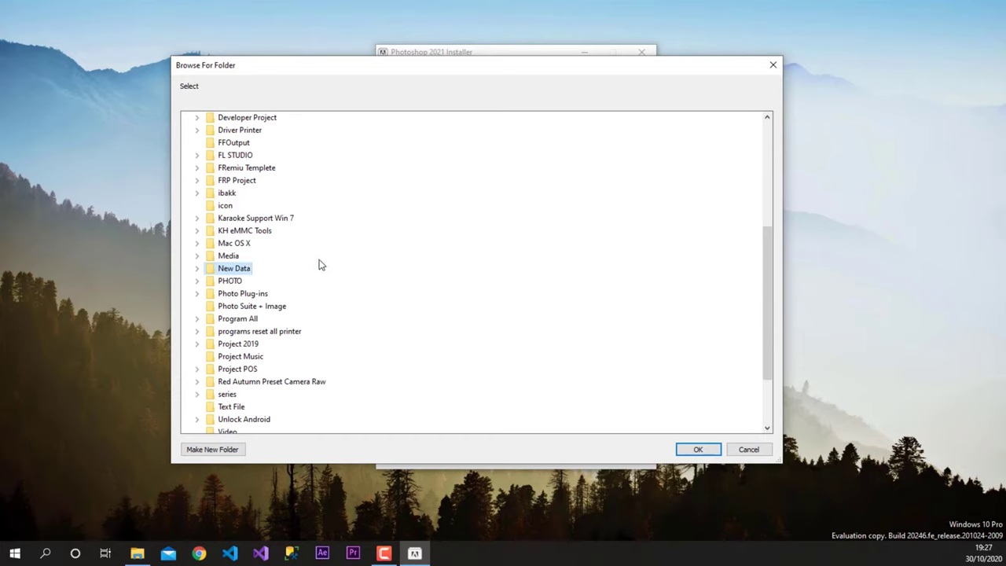
scroll(320, 264, "up", 1)
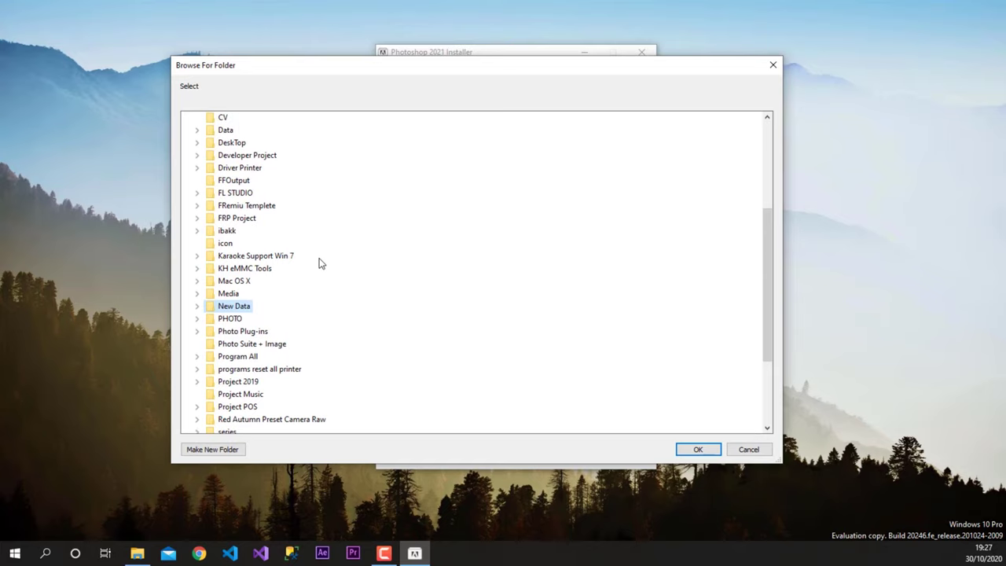
scroll(320, 264, "up", 1)
scroll(320, 264, "up", 1)
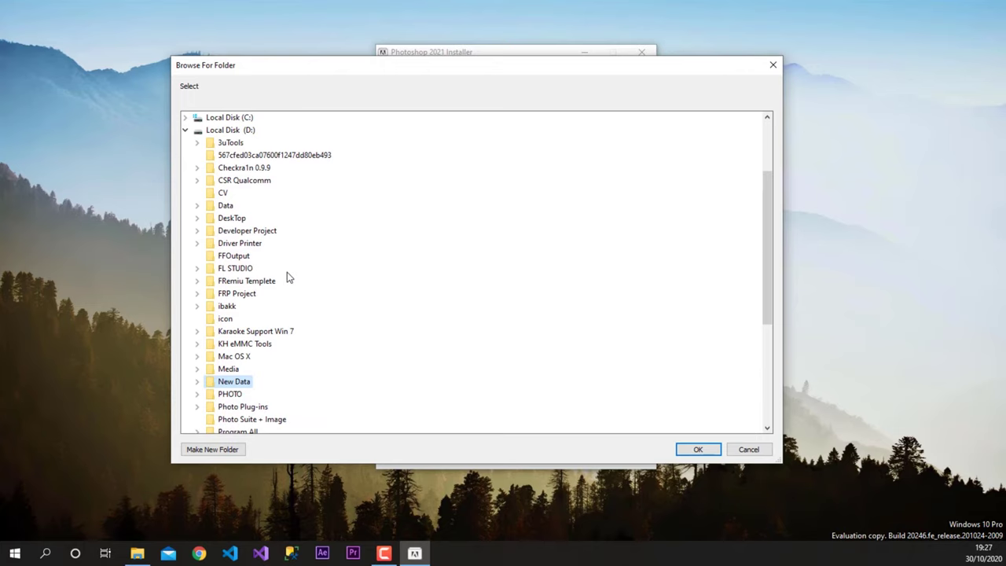
scroll(286, 273, "down", 4)
scroll(282, 259, "down", 1)
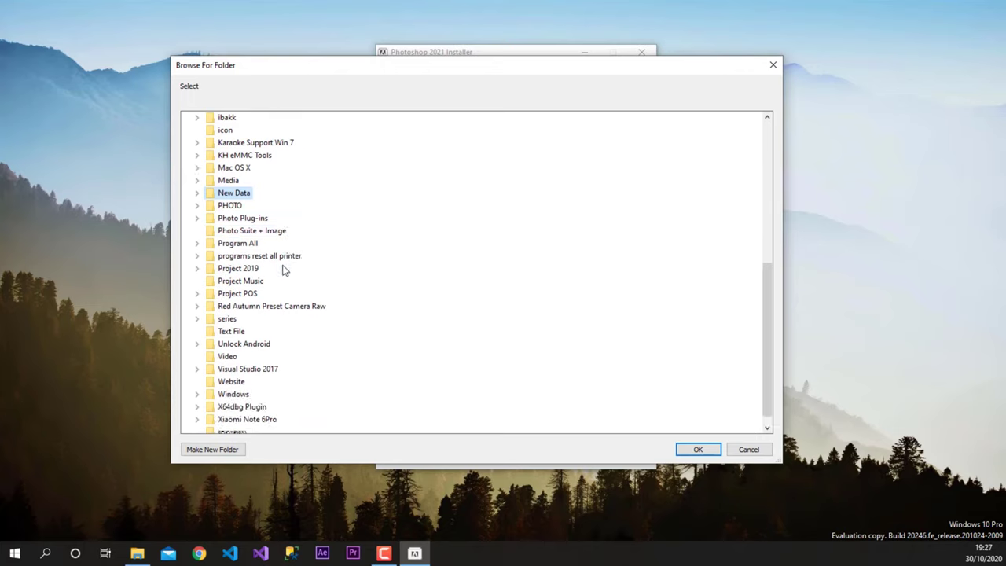
scroll(283, 275, "down", 1)
scroll(260, 236, "up", 7)
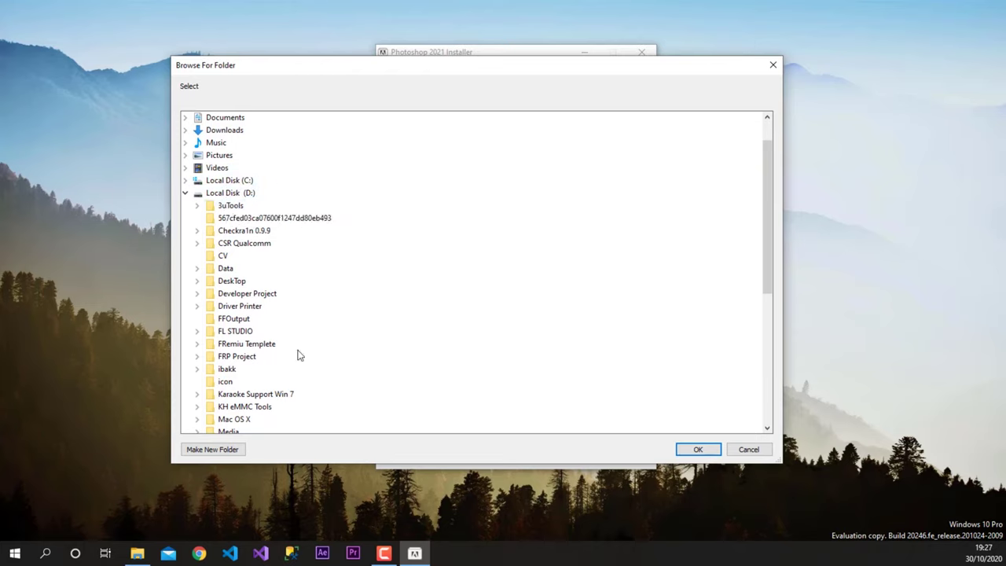
scroll(299, 352, "down", 3)
scroll(250, 161, "up", 2)
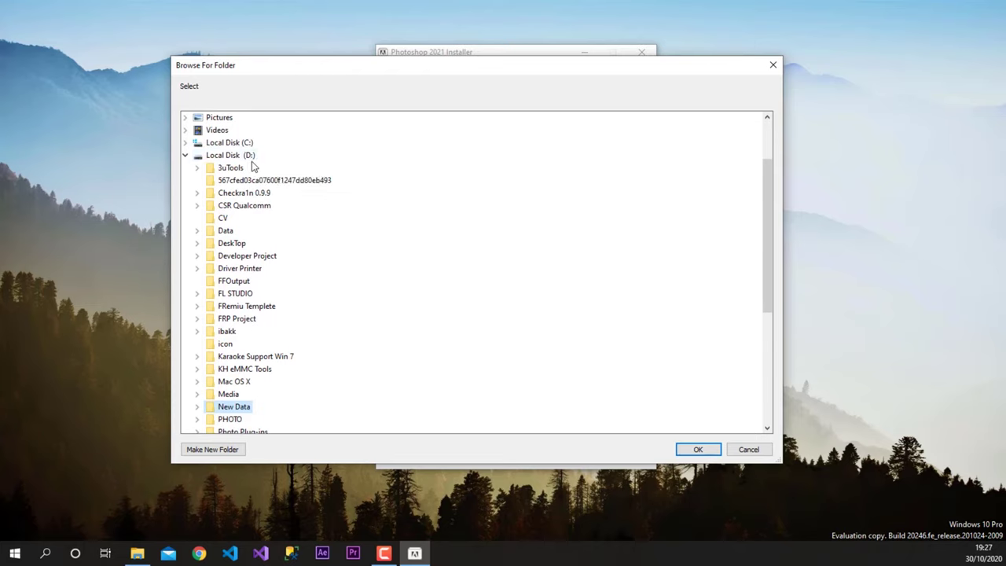
scroll(241, 210, "up", 2)
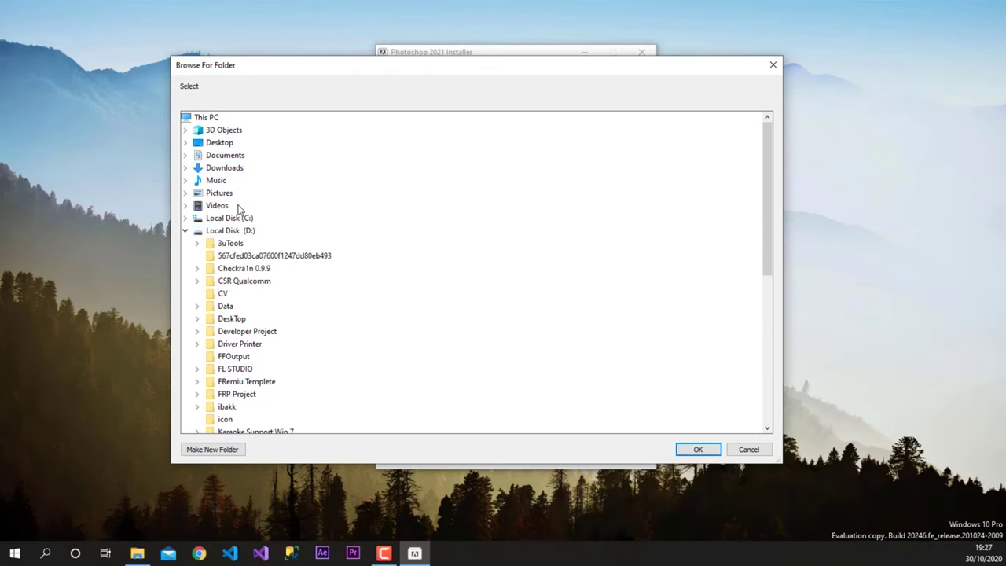
- Create a new Program File folder on drive D and confirm it as the install location
left_click(221, 450)
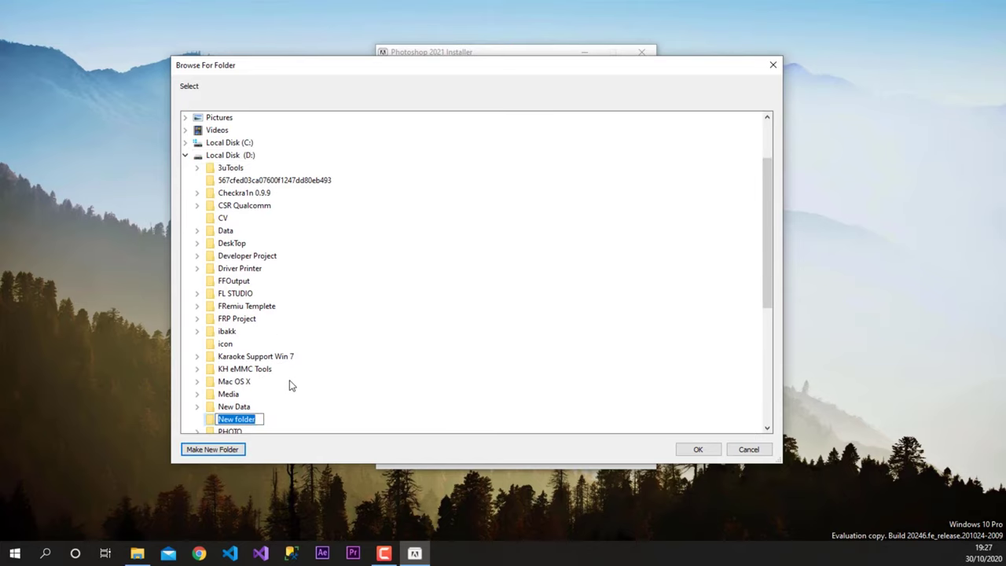
type("P")
type("rogram File")
key("Escape")
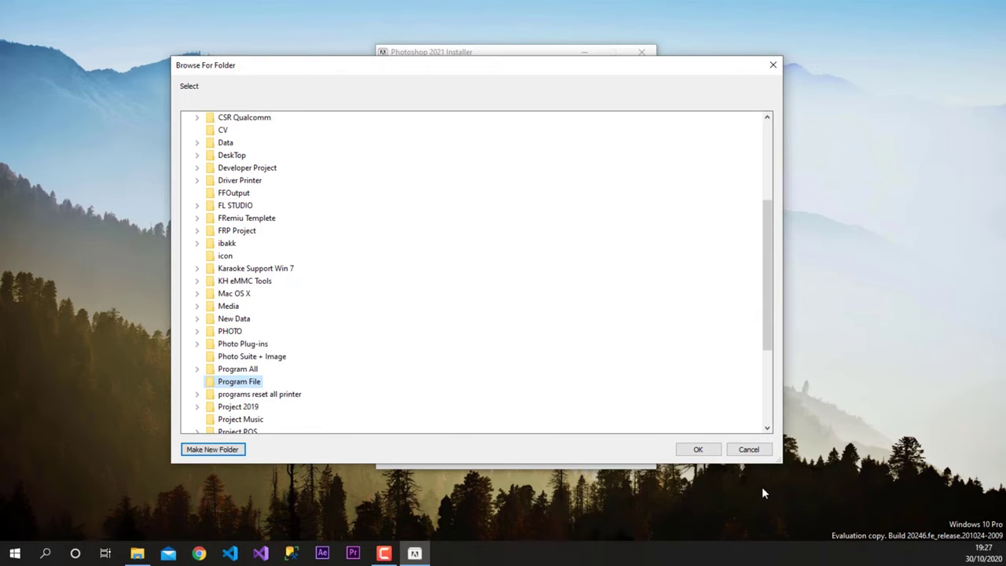
left_click(698, 450)
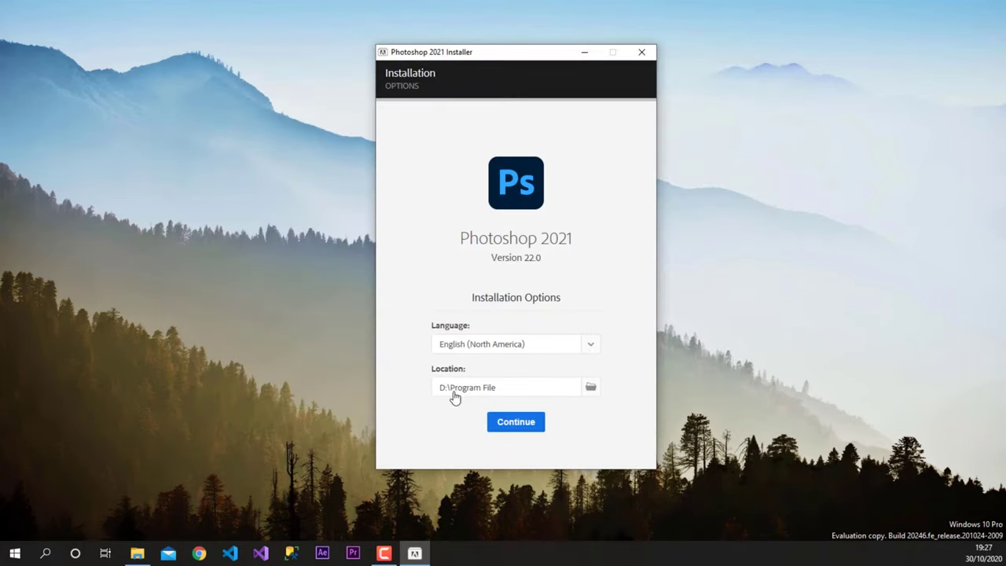
- Start the installation and close the installer once it reports 100% complete
left_click(516, 430)
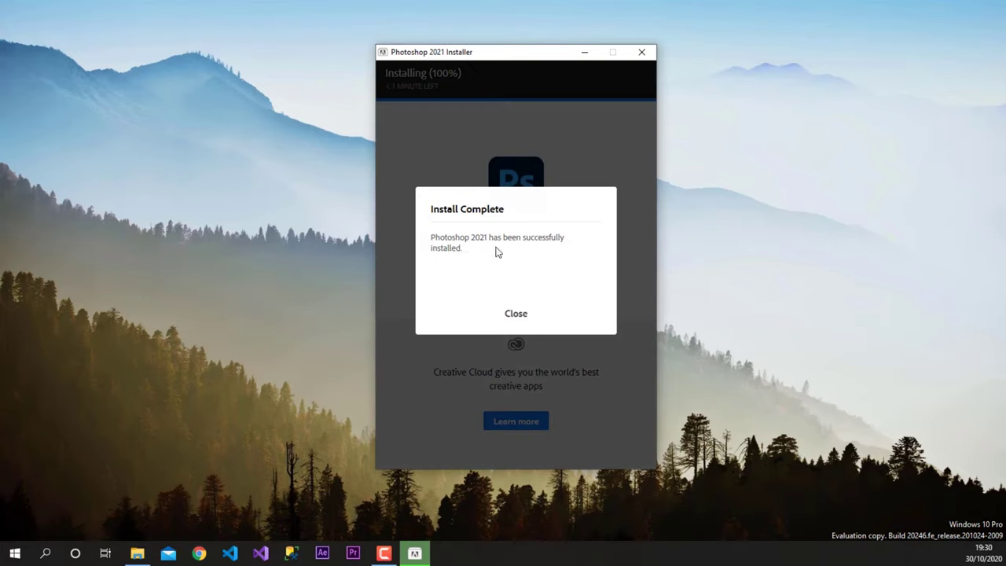
left_click(516, 314)
- Move the new Adobe Photoshop 2021 desktop shortcut and launch it with Enter
left_click_drag(247, 234, 495, 162)
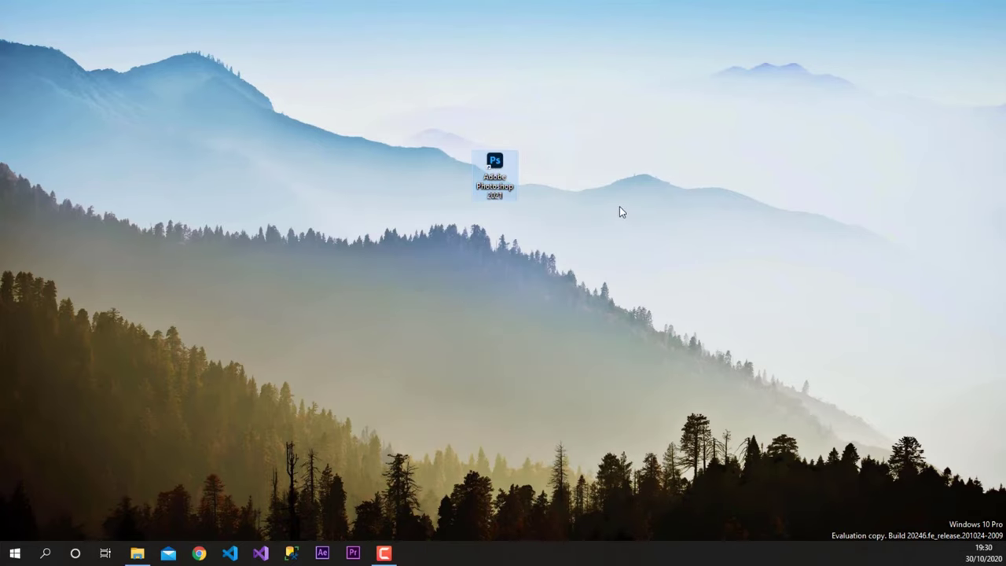
key("Return")
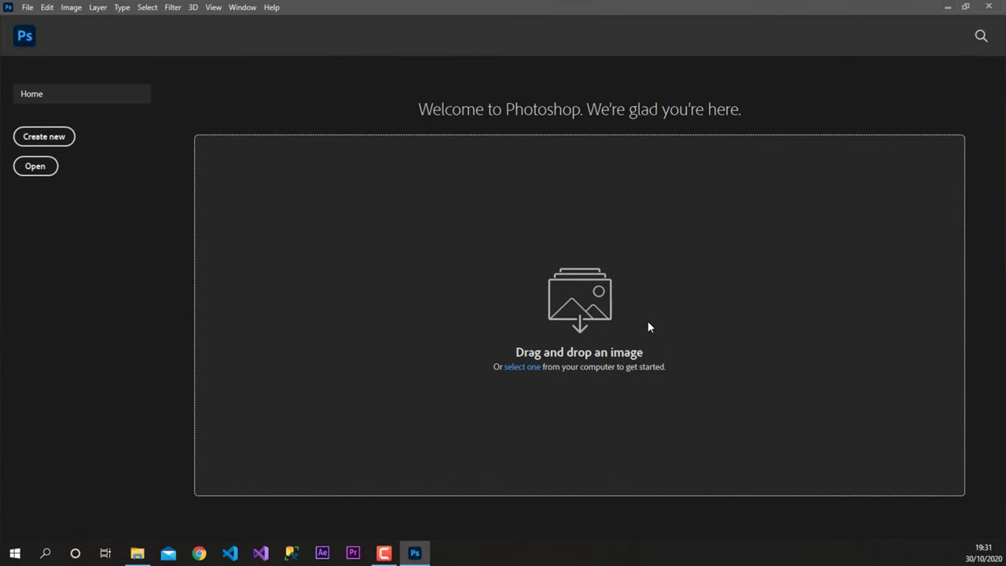
- Attempt a new A4 document from the Print presets, then drag the resulting error message aside
left_click(43, 140)
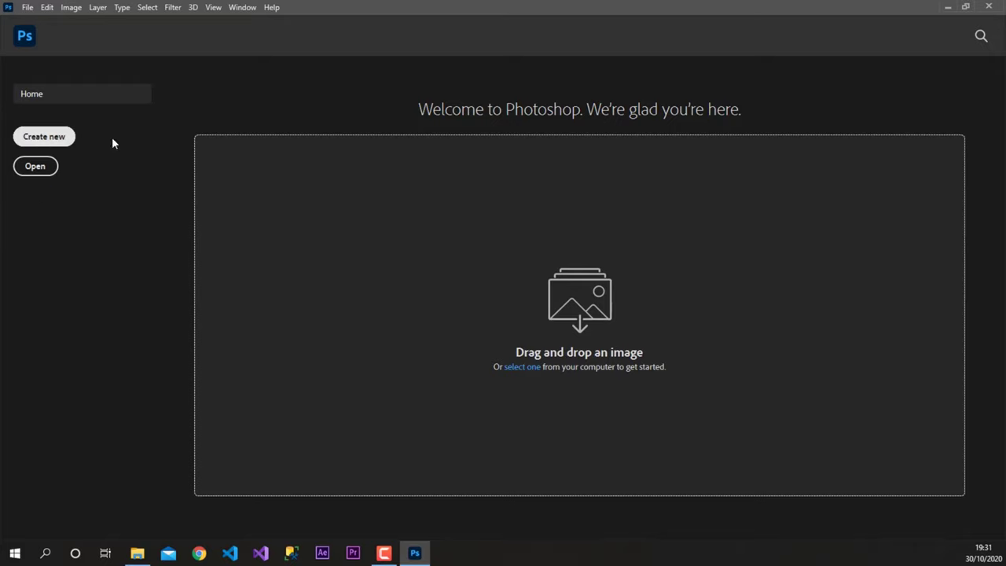
left_click(42, 138)
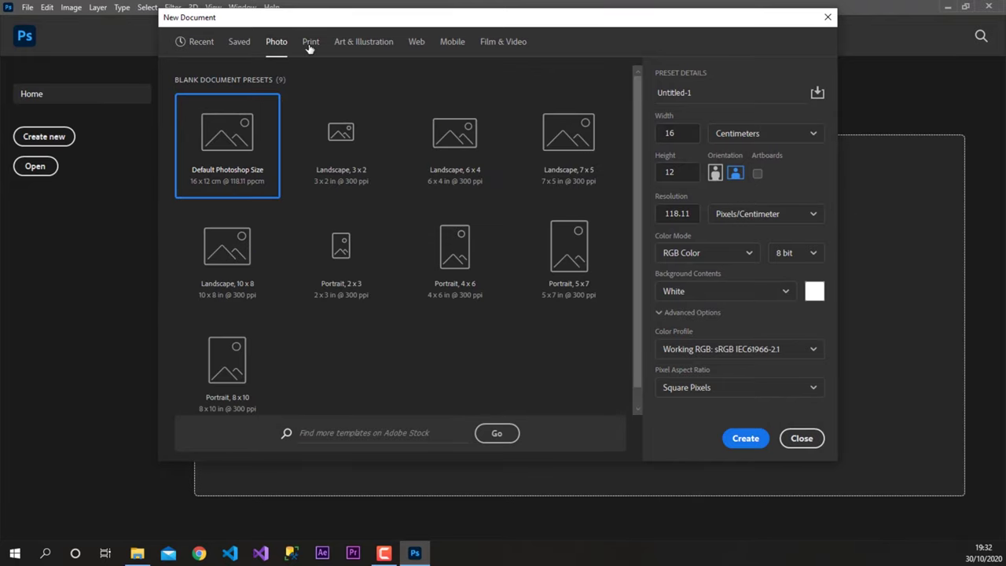
left_click(310, 46)
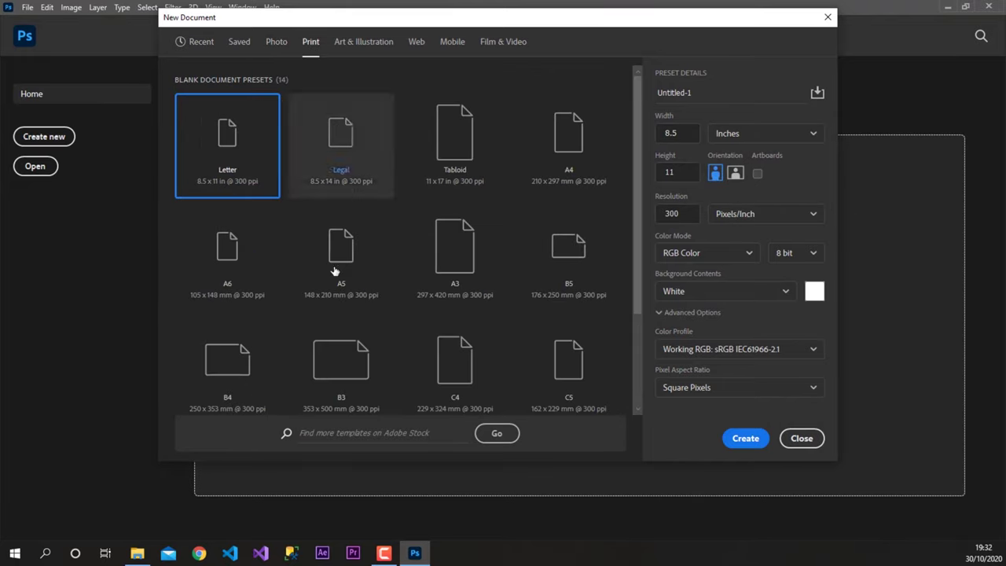
left_click(568, 145)
left_click(747, 439)
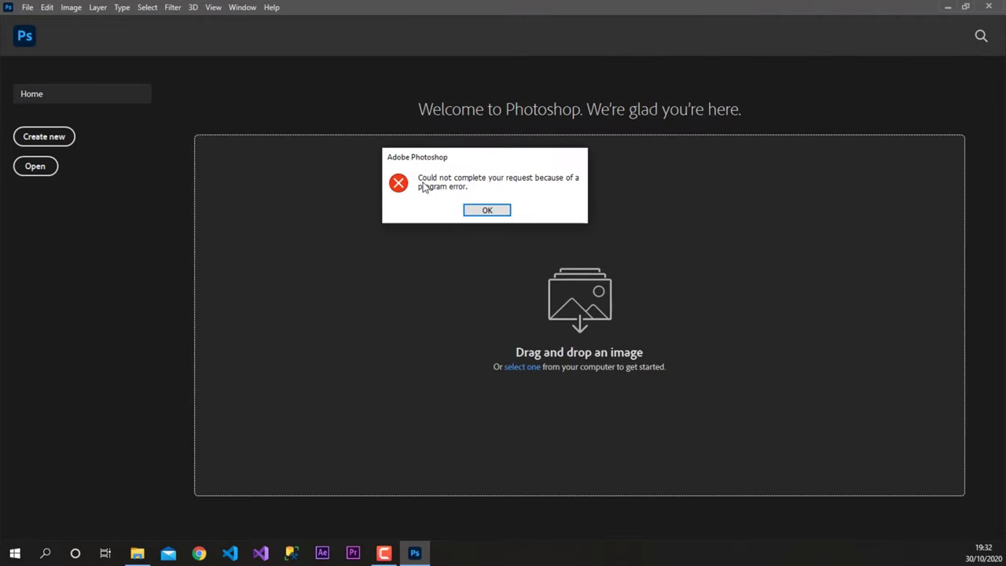
mouse_move(480, 157)
left_mouse_down()
mouse_move(431, 242)
mouse_move(343, 194)
mouse_move(603, 173)
left_mouse_up()
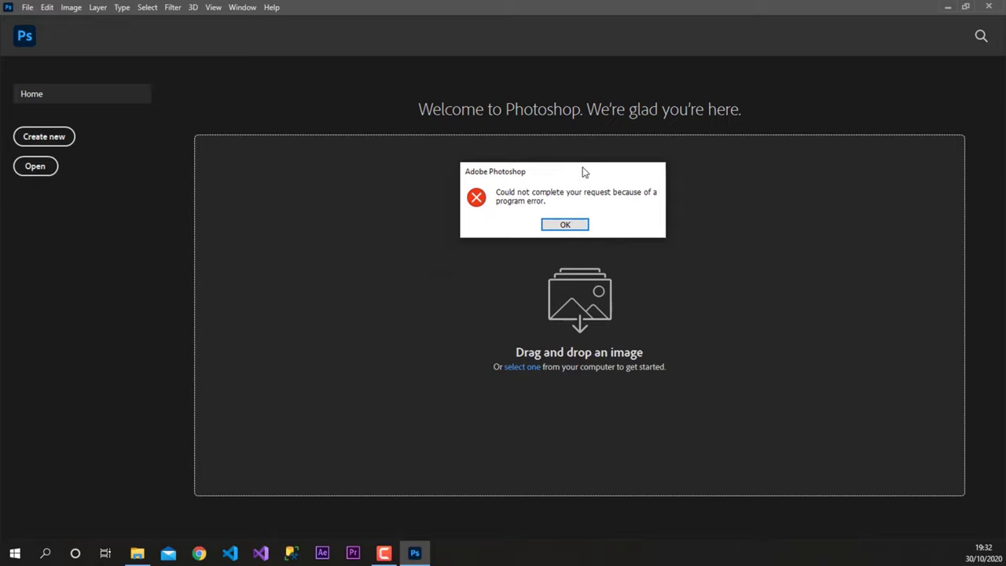
- Dismiss the program error with OK and open the Edit menu's Preferences list
left_click(581, 228)
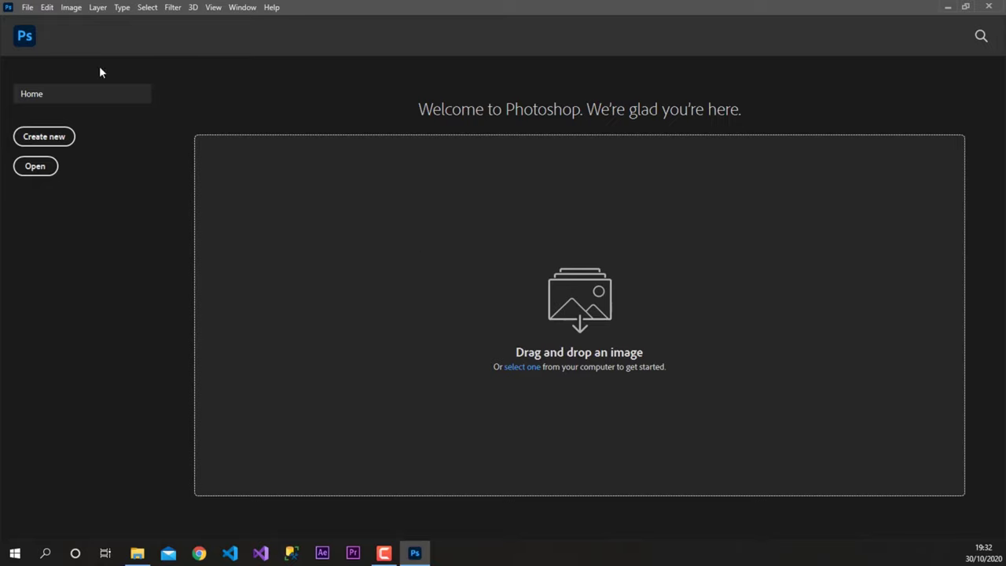
left_click(47, 8)
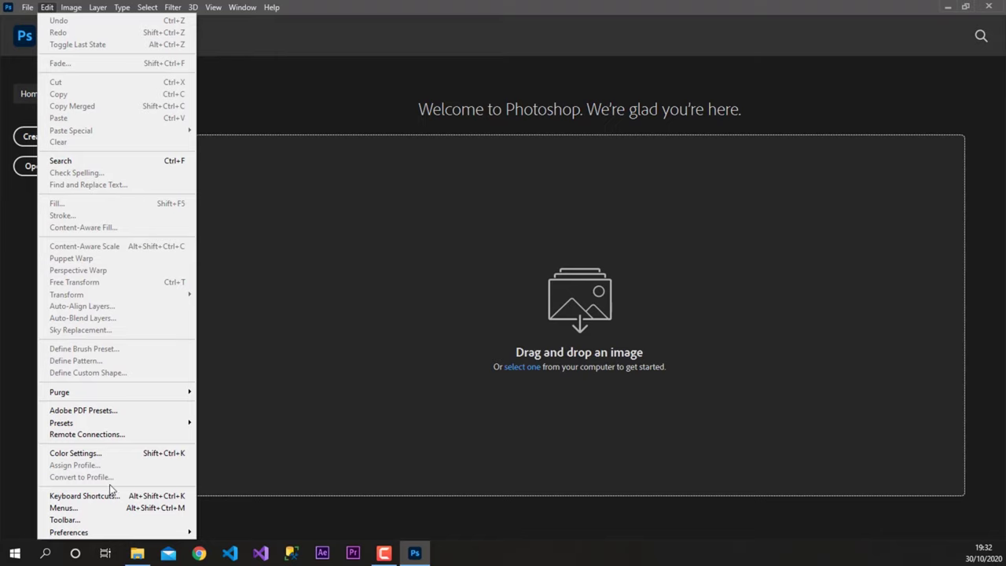
mouse_move(69, 532)
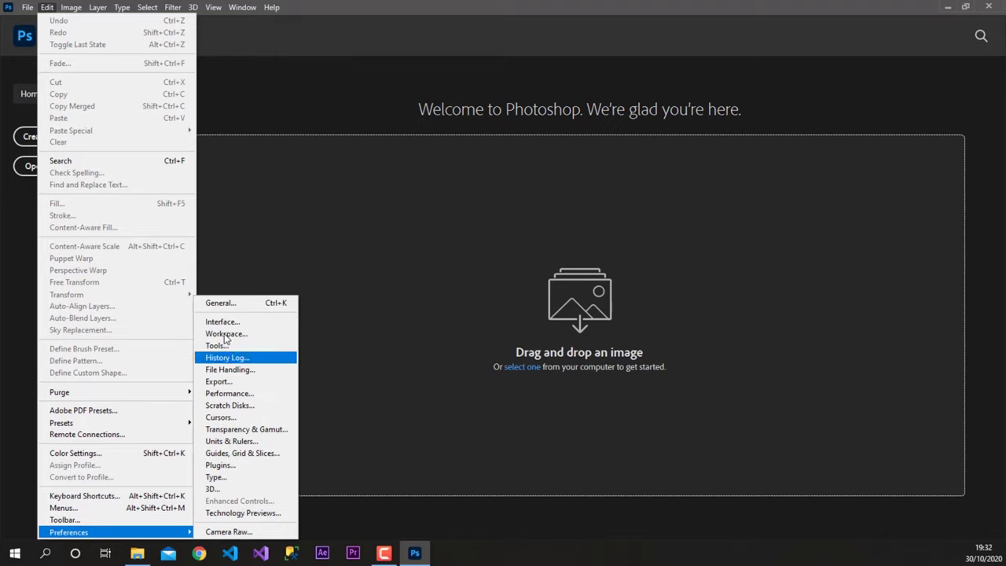
- Enable D:\ as a scratch disk and switch to the darkest interface theme
left_click(224, 308)
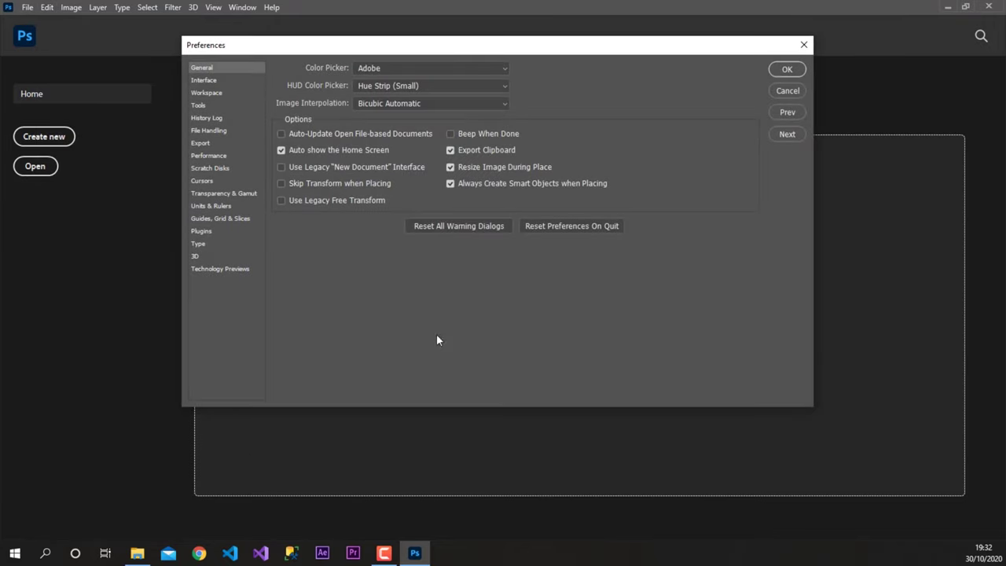
left_click(216, 170)
left_click(307, 112)
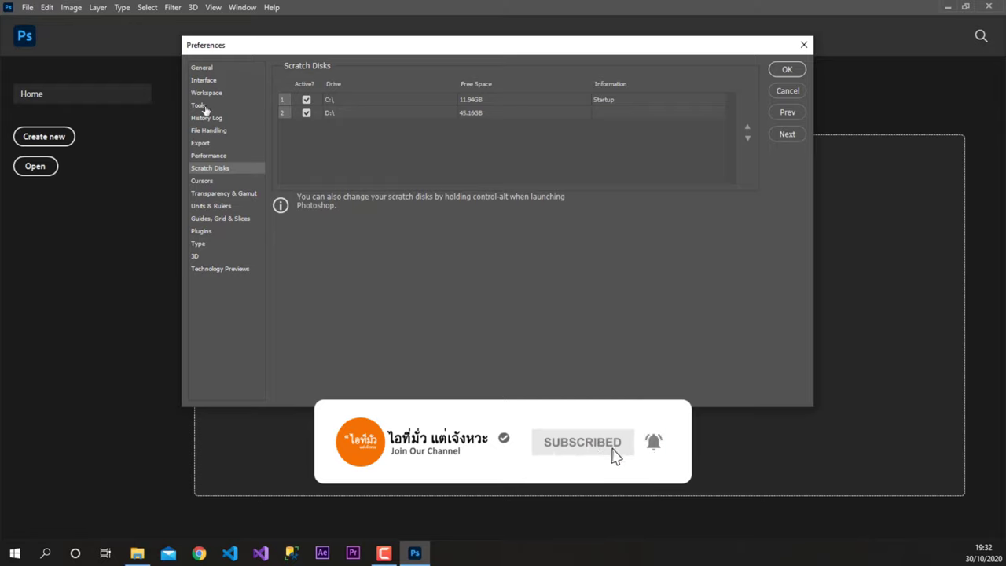
left_click(203, 80)
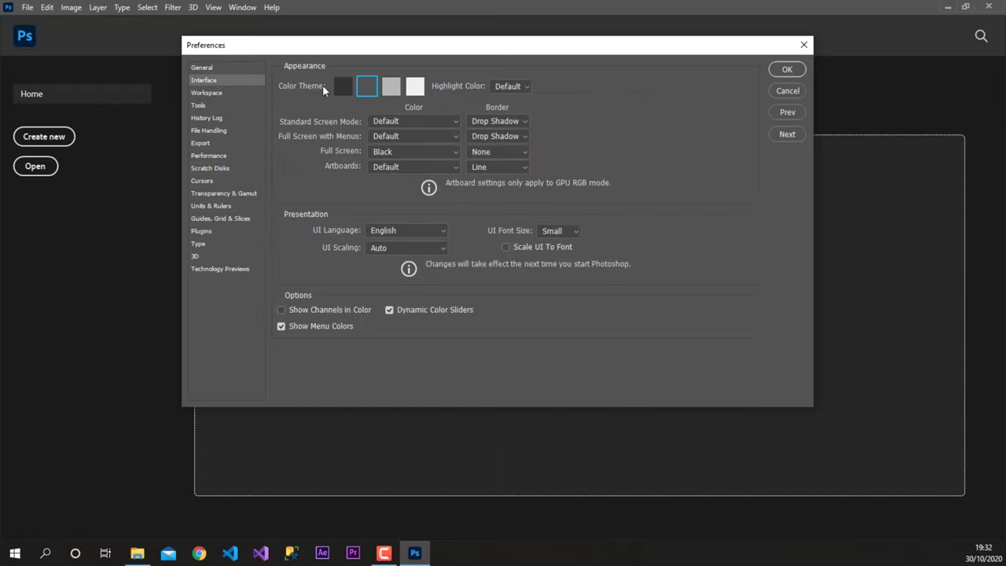
left_click(343, 88)
- Raise Photoshop's memory to 95% (7024 MB), turn off the graphics processor, and apply
left_click(199, 106)
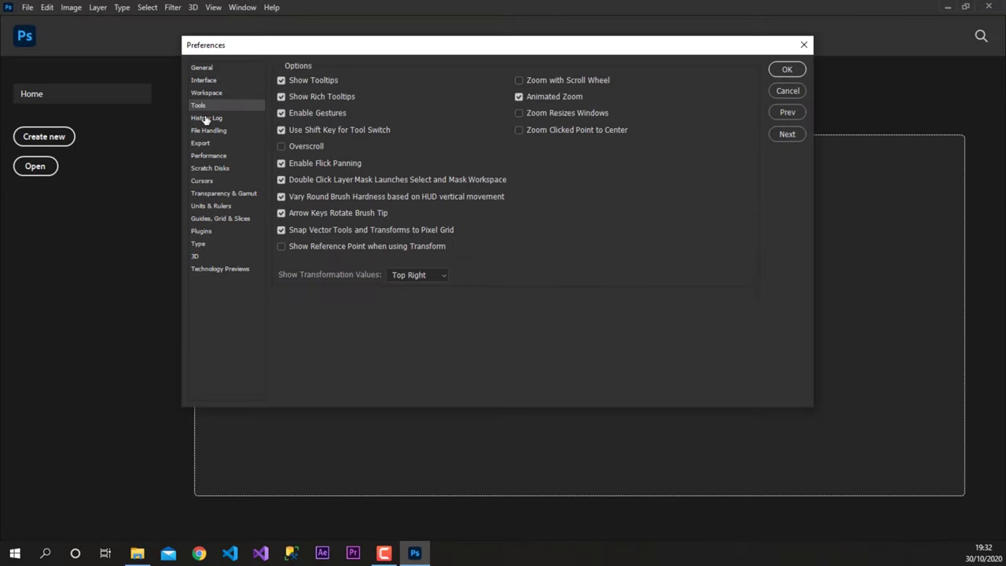
left_click(218, 131)
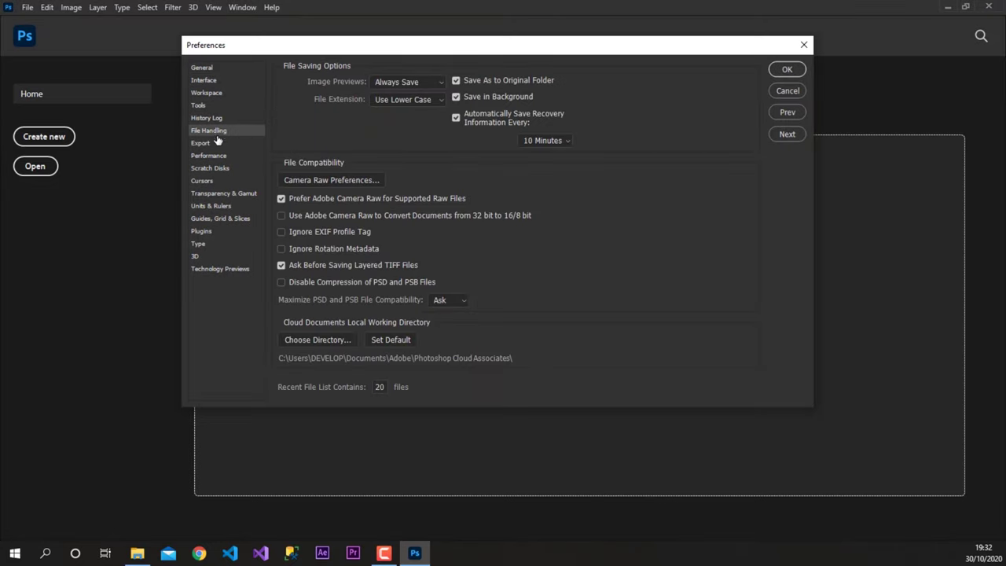
left_click(217, 144)
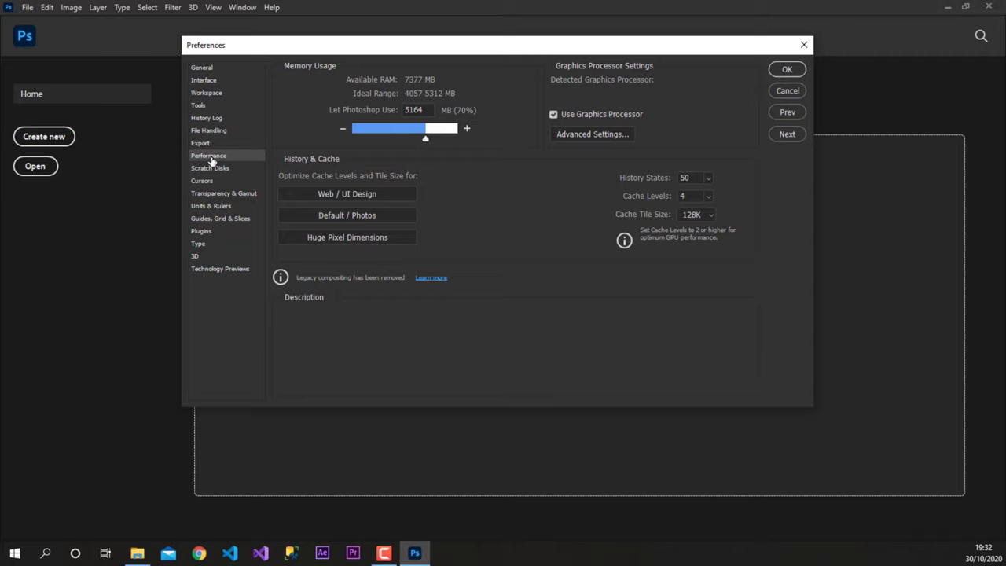
left_click_drag(426, 141, 452, 142)
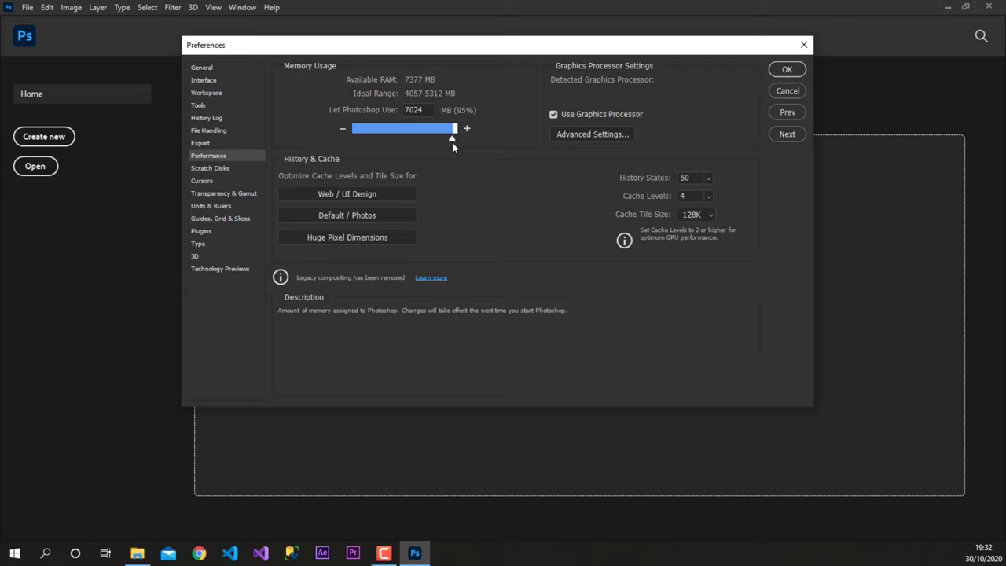
left_click(554, 114)
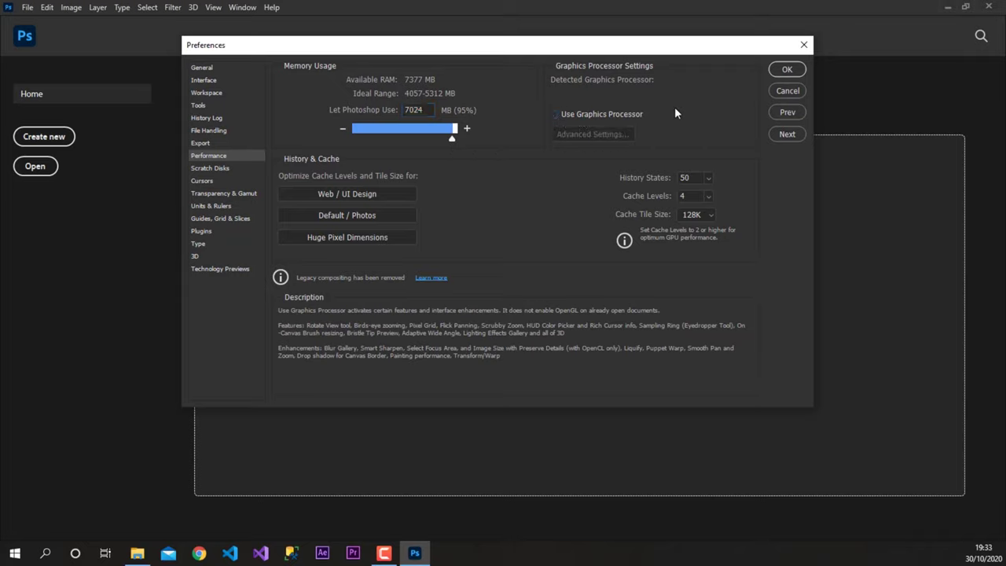
left_click(788, 71)
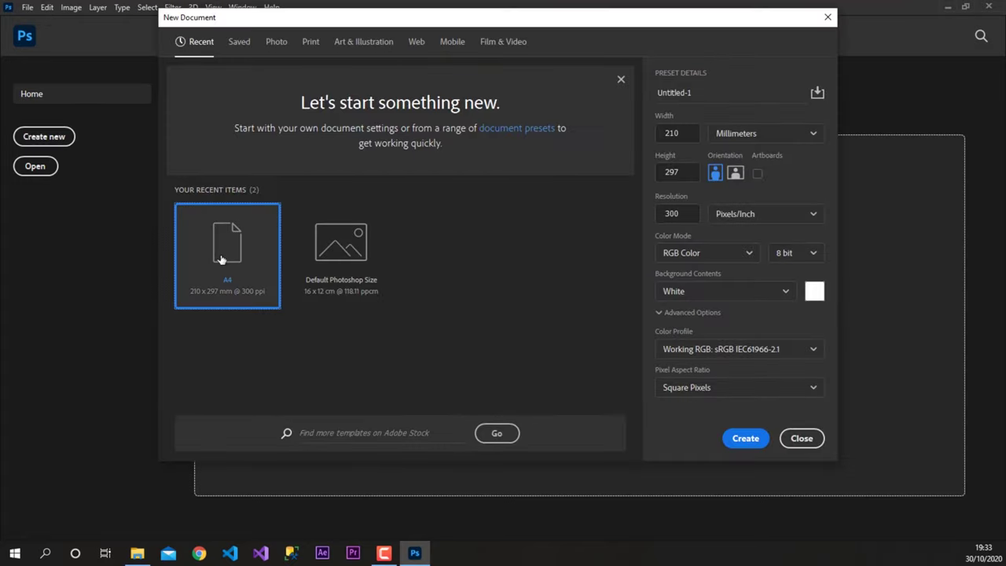
- Create the blank A4 Untitled-1 document (2480 × 3508 px, 300 ppi) and toggle Move/Marquee tools
left_click(746, 440)
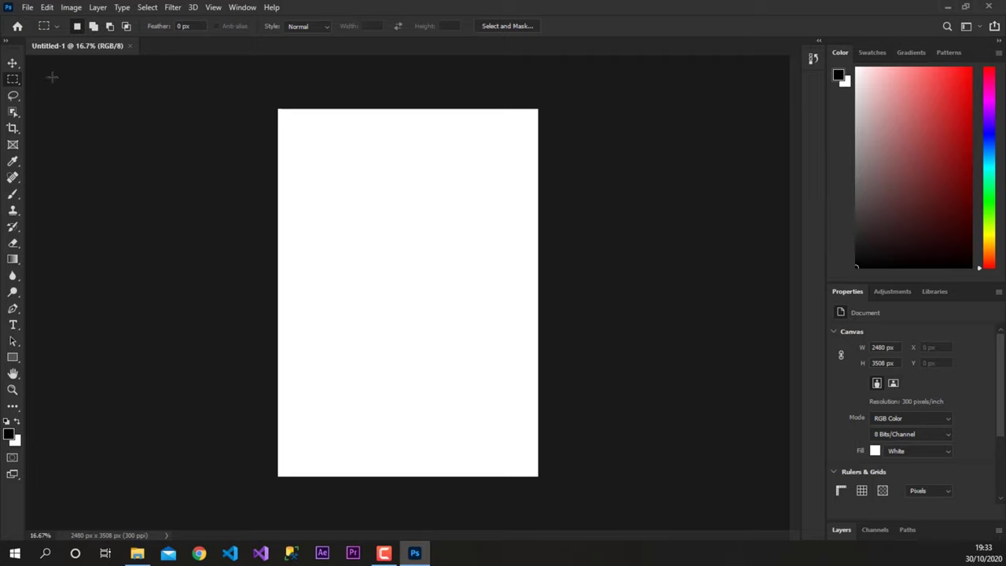
left_click(13, 64)
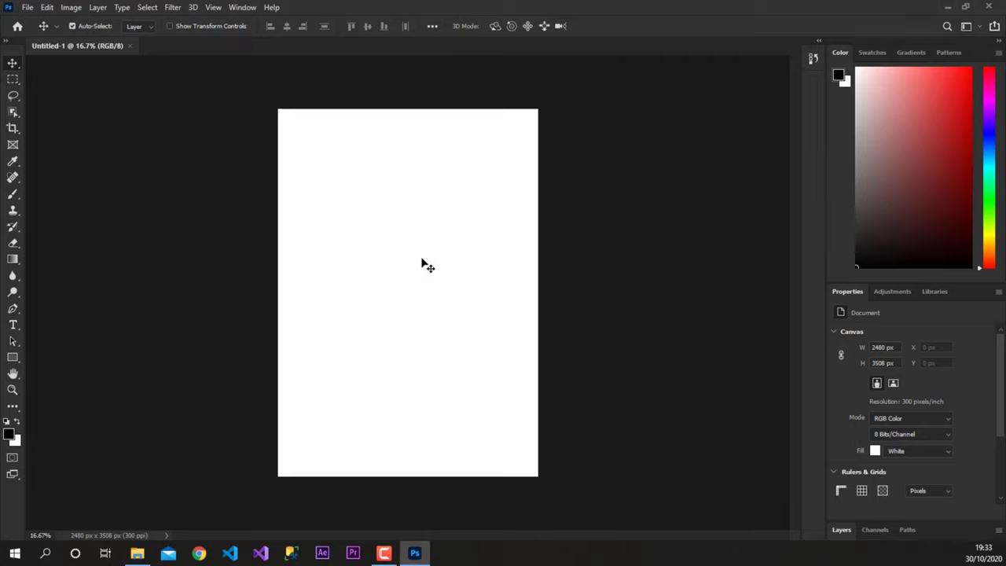
left_click(13, 79)
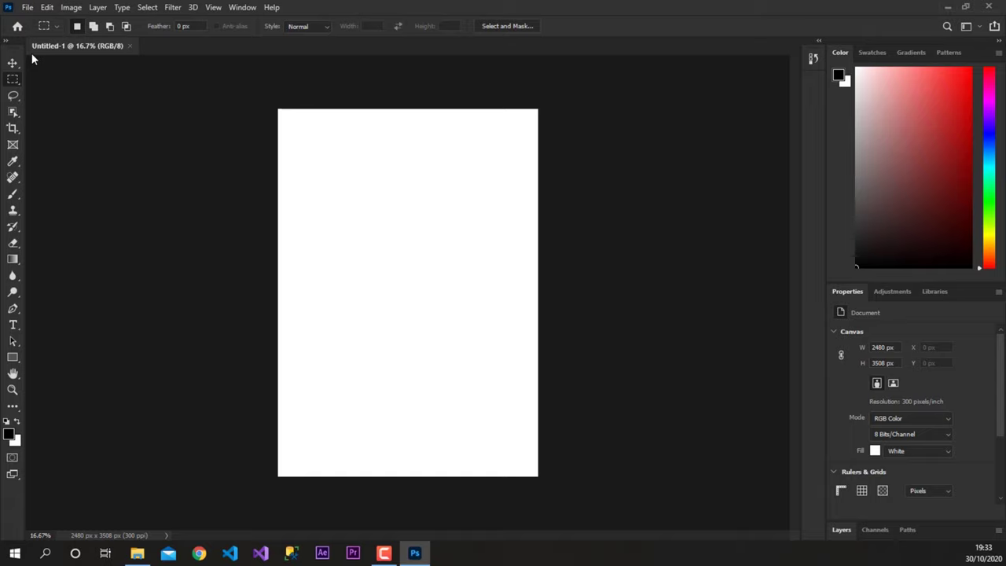
- Glance at the Filter menu, then choose File > Open
left_click(174, 8)
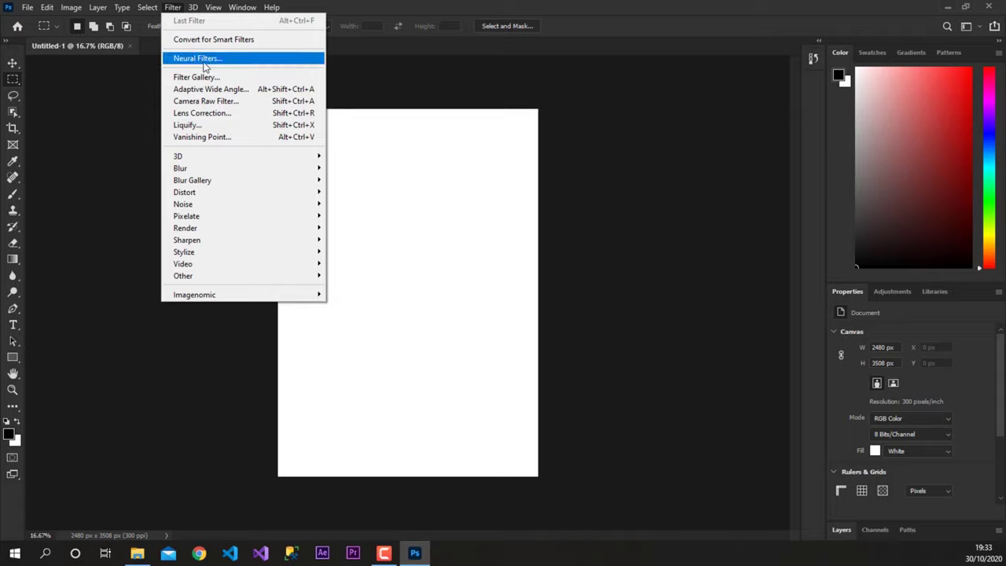
left_click(401, 172)
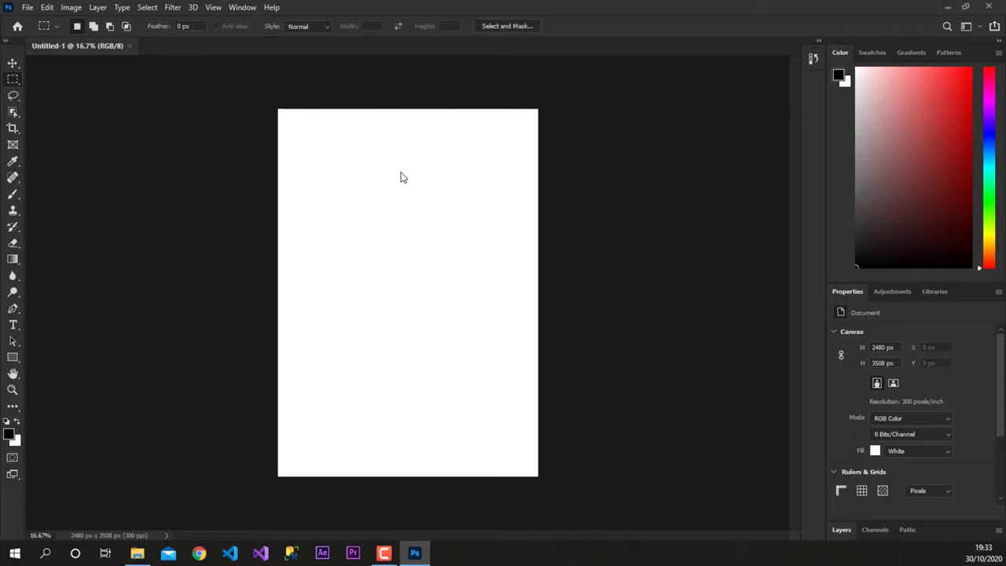
left_click(26, 8)
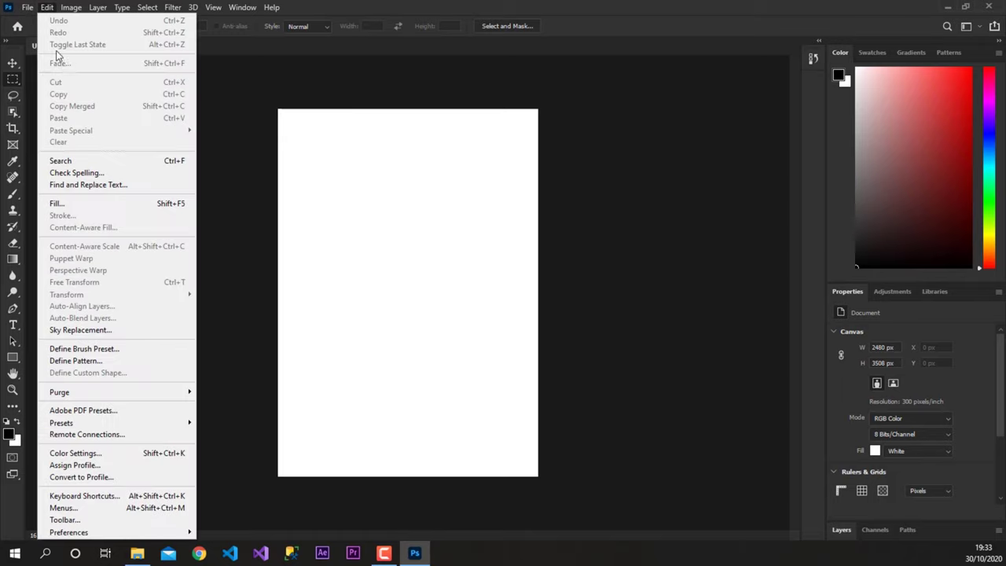
left_click(42, 32)
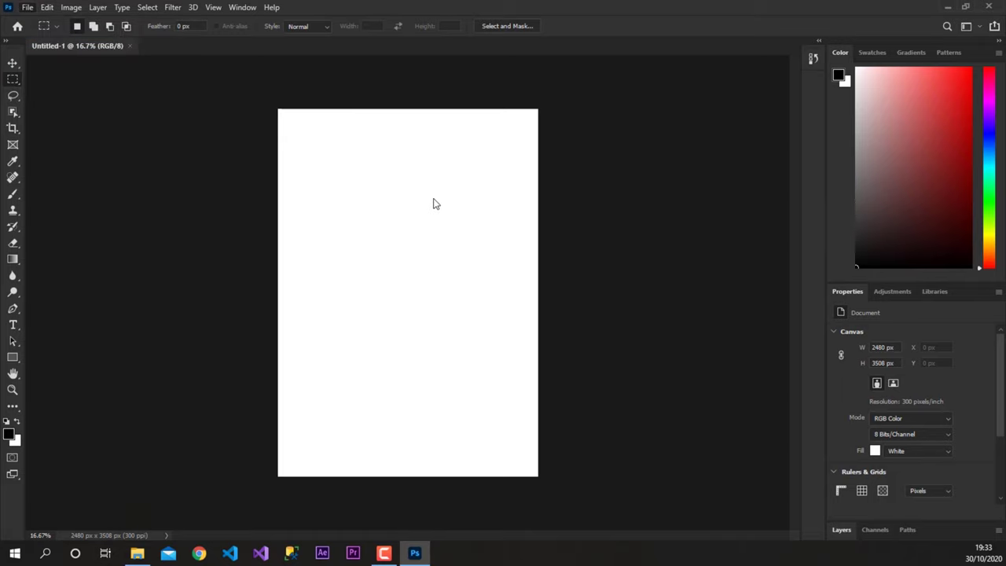
- Browse to D:\PHOTO\Name Card and open 04 card.psd
scroll(63, 217, "down", 1)
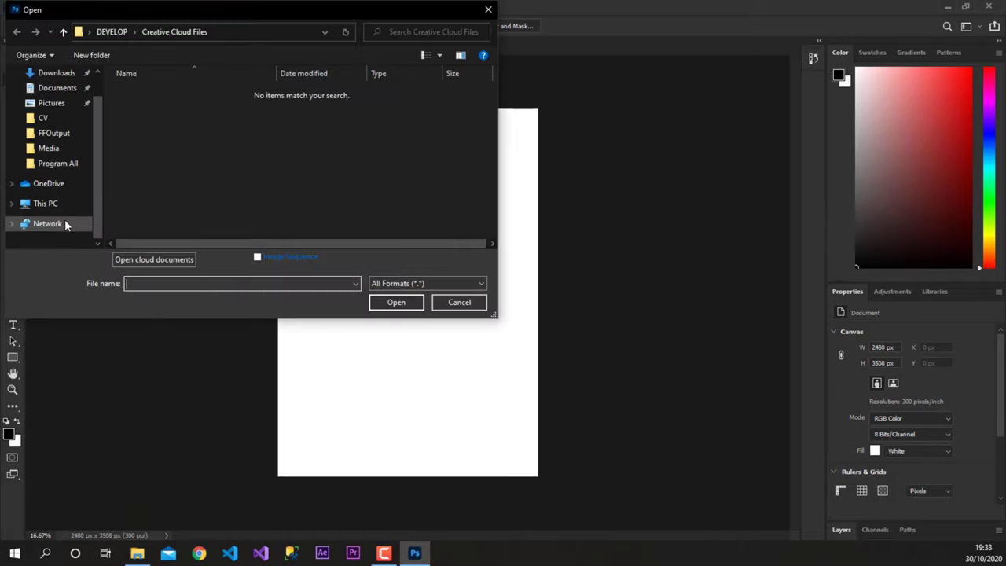
left_click(51, 205)
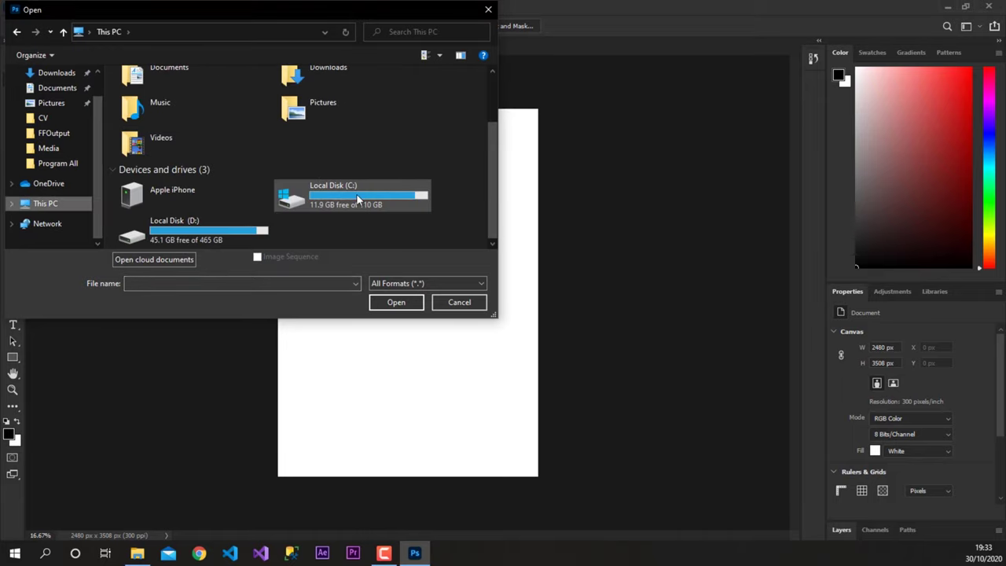
double_click(224, 228)
scroll(290, 197, "down", 3)
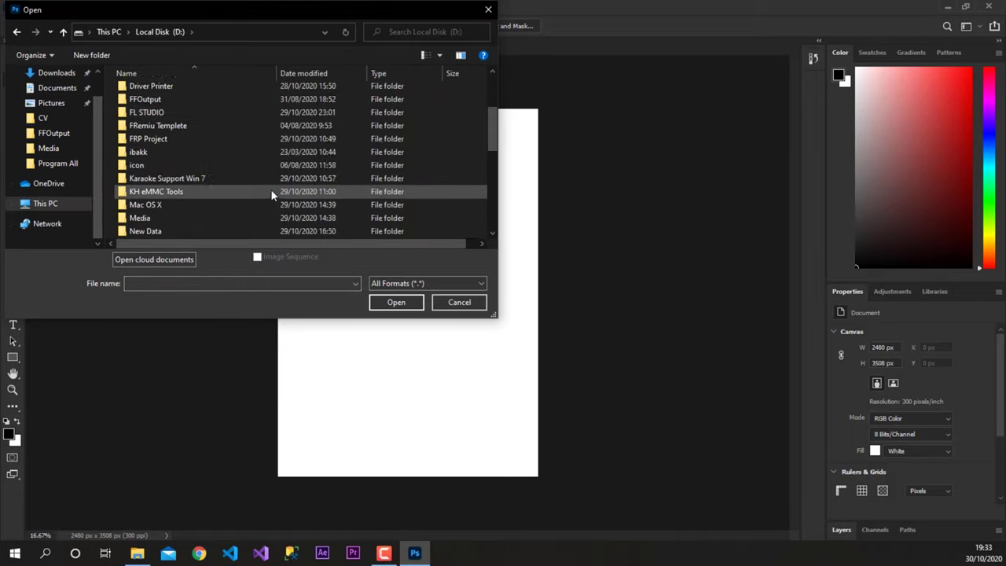
scroll(272, 196, "down", 2)
double_click(155, 167)
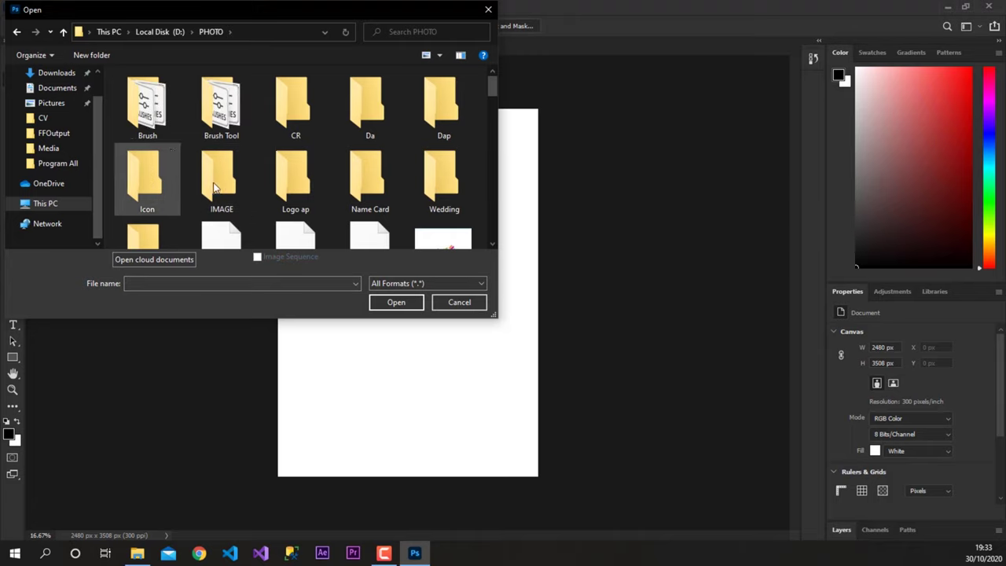
scroll(292, 174, "down", 1)
scroll(293, 174, "down", 2)
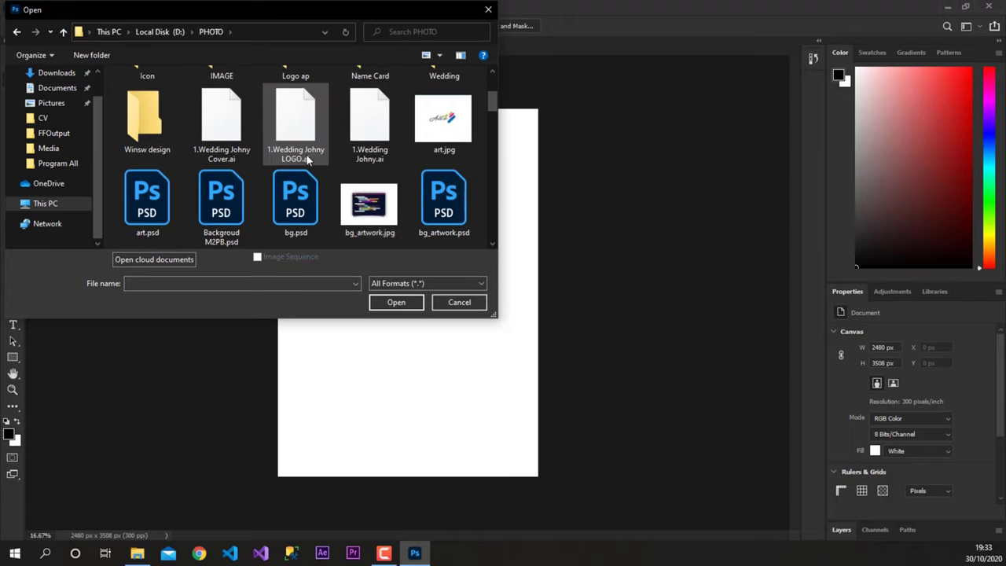
scroll(295, 169, "up", 3)
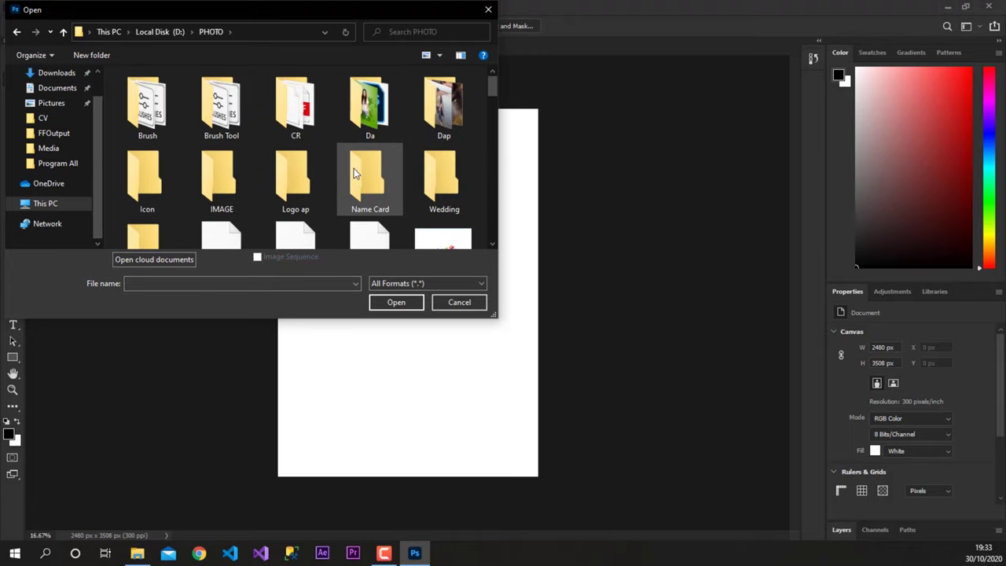
double_click(354, 168)
left_click(378, 107)
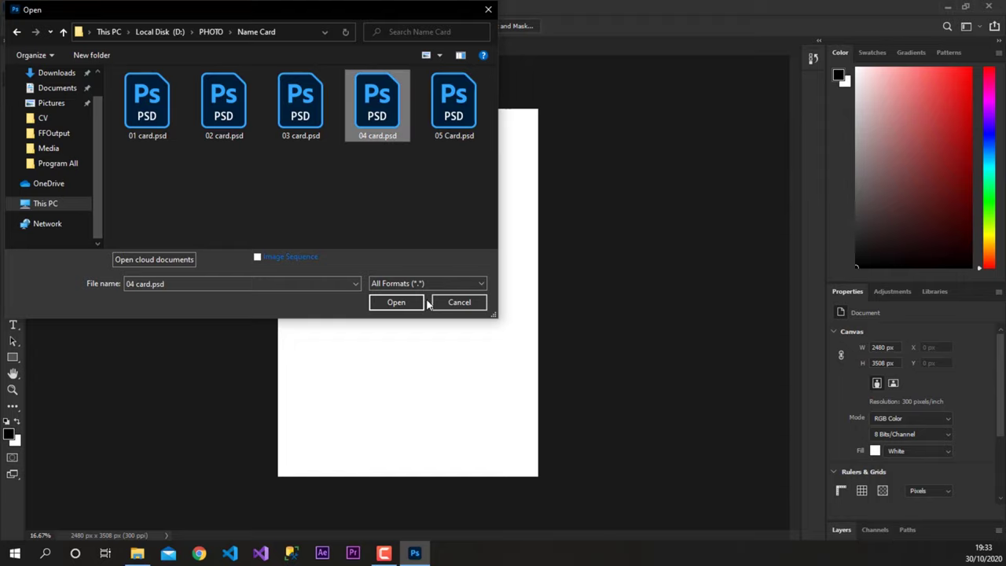
left_click(407, 311)
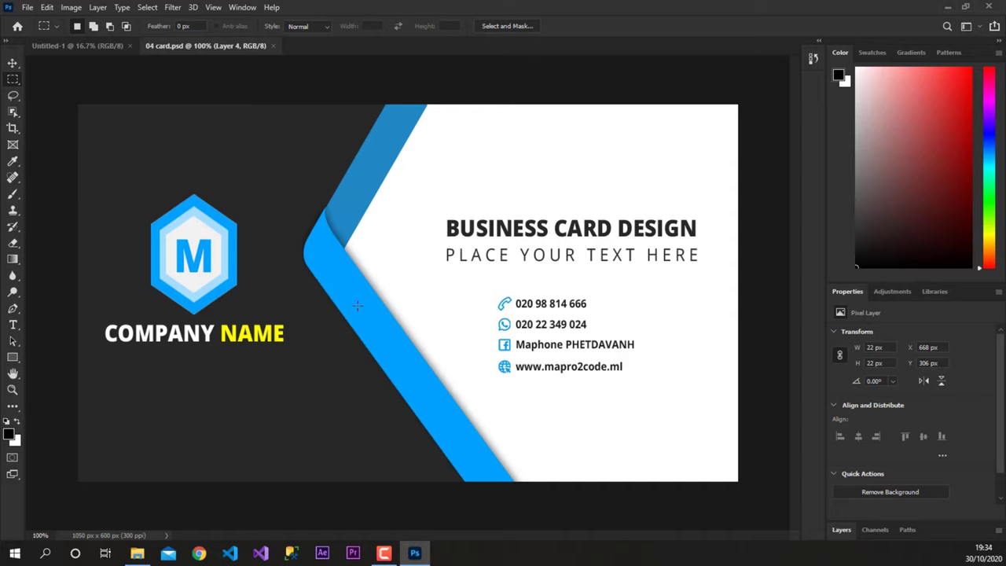
- Enable Zoom with Scroll Wheel on the Tools preferences page and apply it with OK
left_click(27, 8)
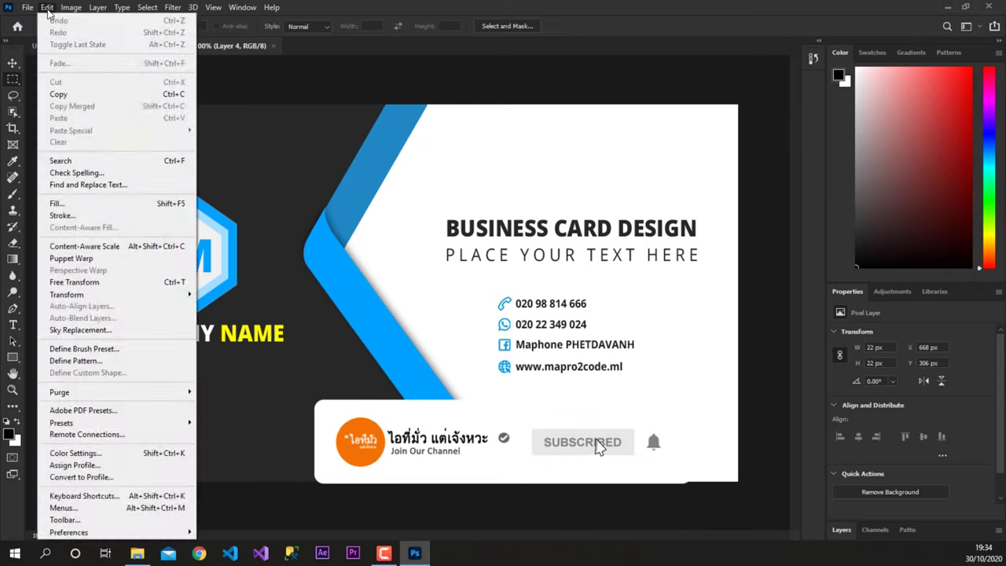
mouse_move(47, 7)
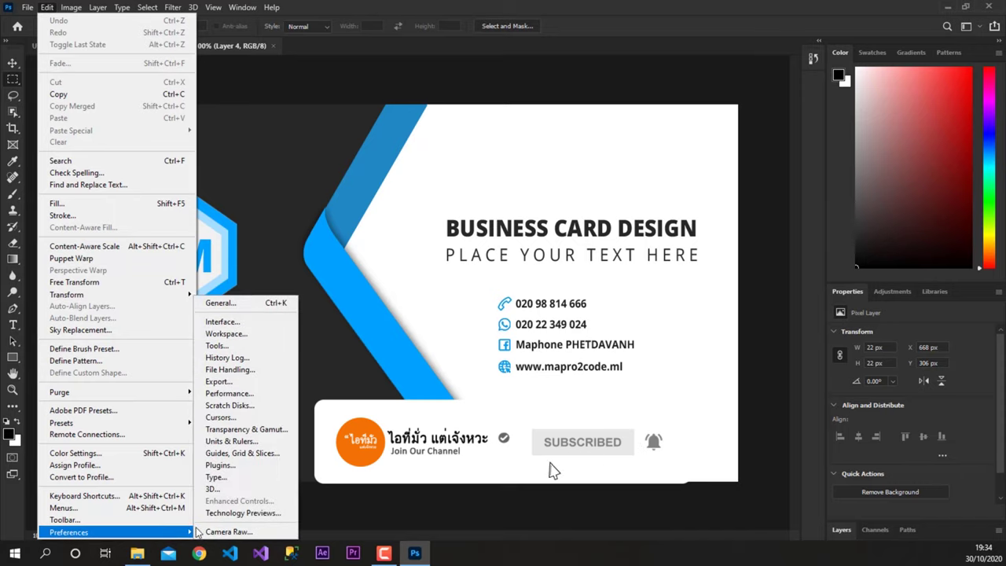
left_click(220, 311)
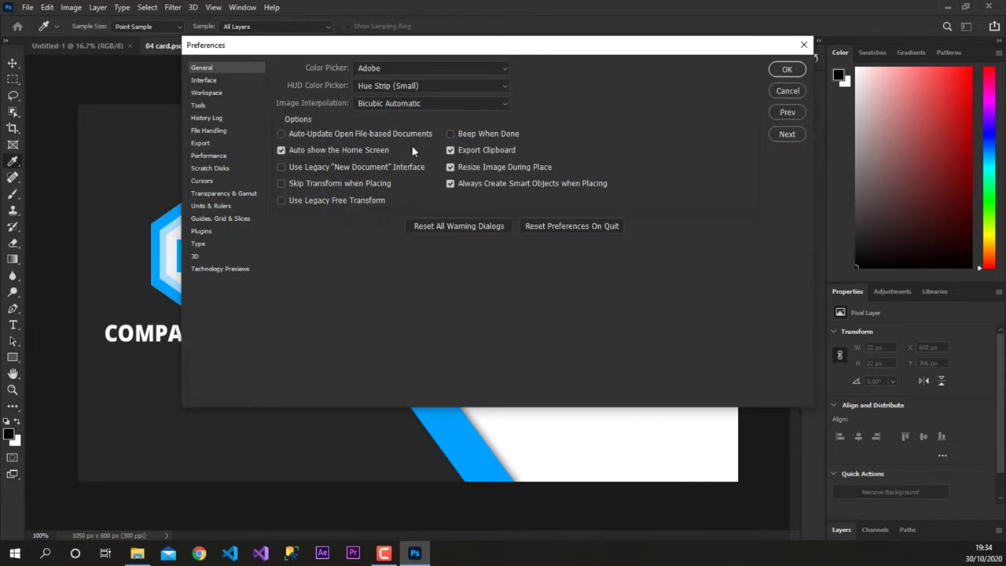
left_click(199, 105)
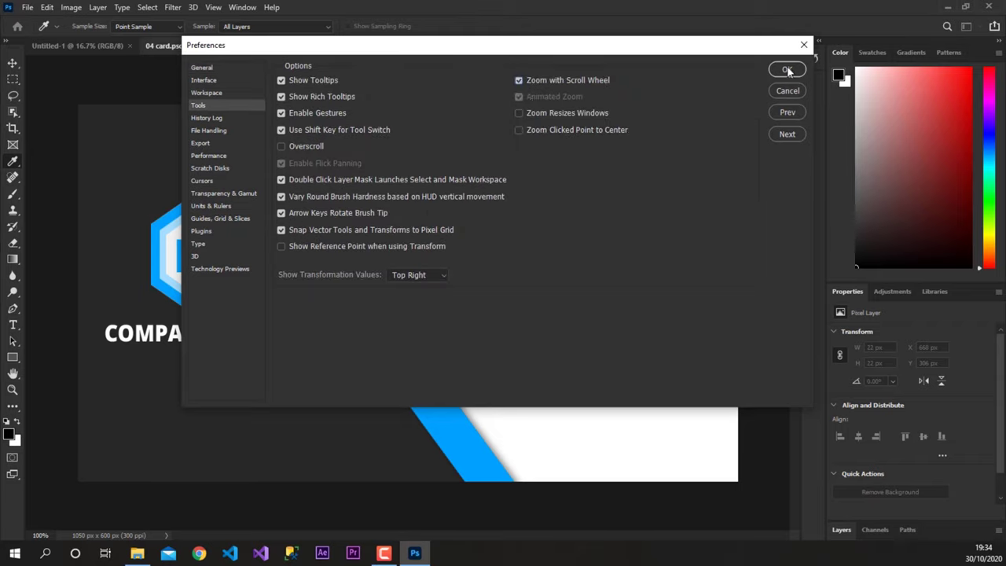
left_click(789, 71)
- Select the Move tool and test wheel zooming on the 04 card.psd business card
scroll(433, 232, "down", 2)
scroll(432, 237, "down", 2)
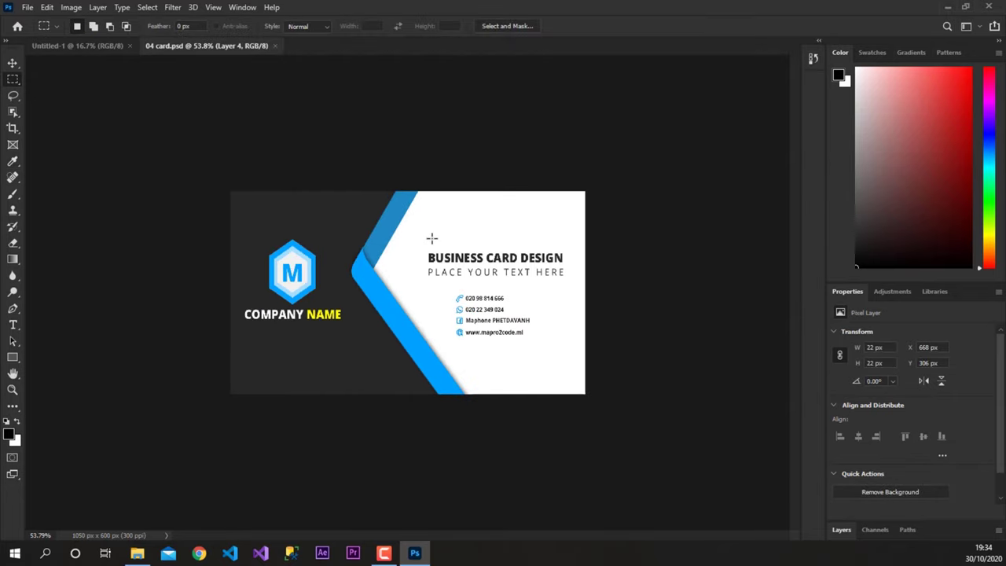
scroll(432, 238, "up", 1)
scroll(431, 237, "down", 1)
scroll(431, 237, "down", 1)
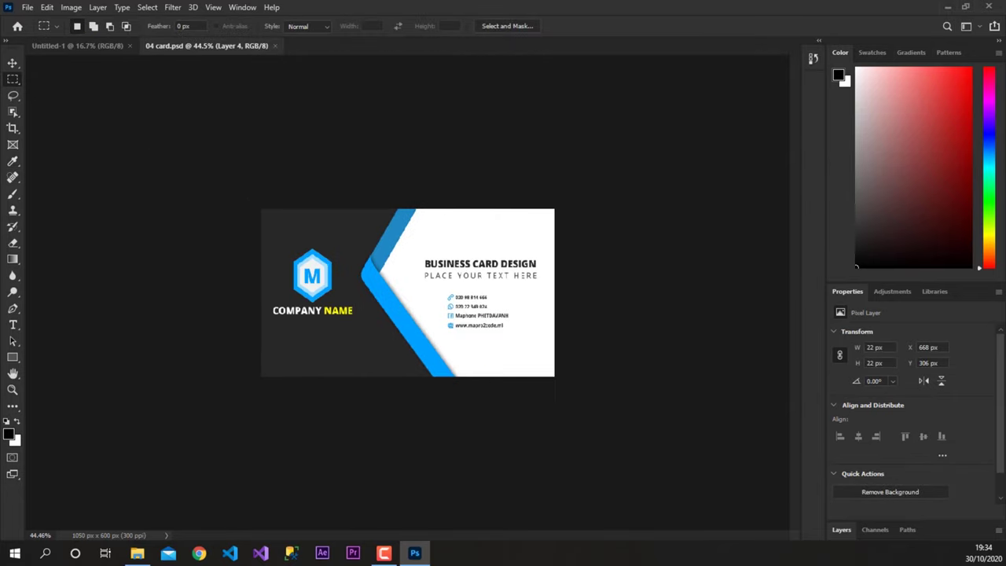
left_click(14, 67)
scroll(488, 322, "down", 1)
scroll(452, 303, "up", 1)
scroll(472, 285, "up", 3)
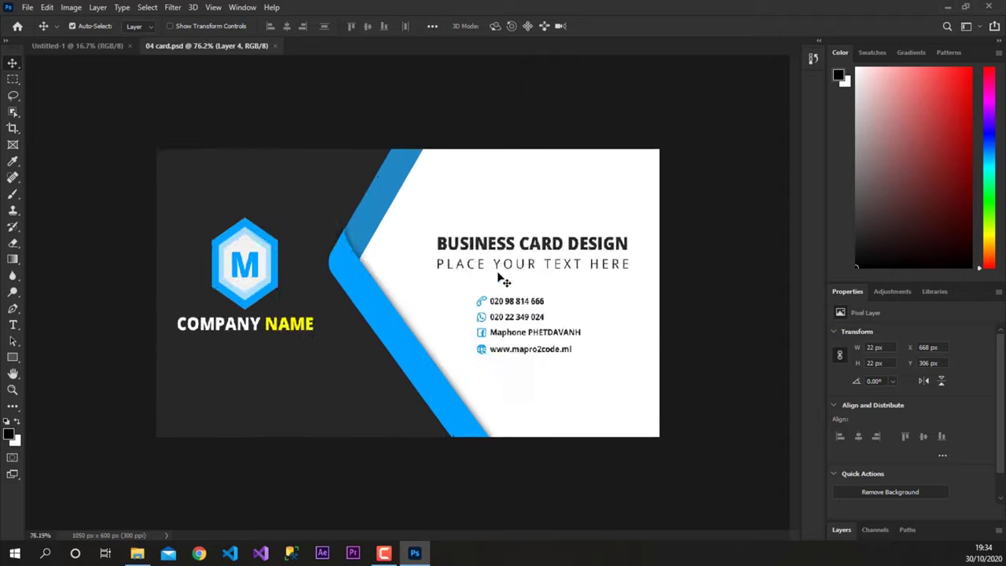
scroll(644, 294, "up", 2)
scroll(647, 307, "up", 1)
scroll(622, 321, "up", 1)
scroll(575, 341, "up", 1)
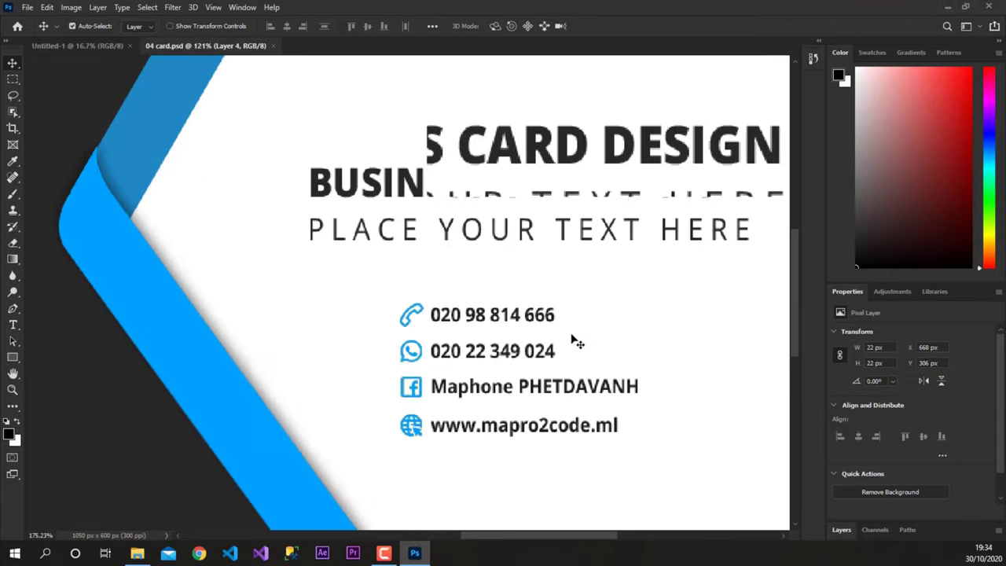
- Zoom the card in and out a few more times, then minimize Photoshop to show the desktop
scroll(525, 328, "down", 1)
scroll(525, 329, "down", 2)
scroll(525, 329, "down", 5)
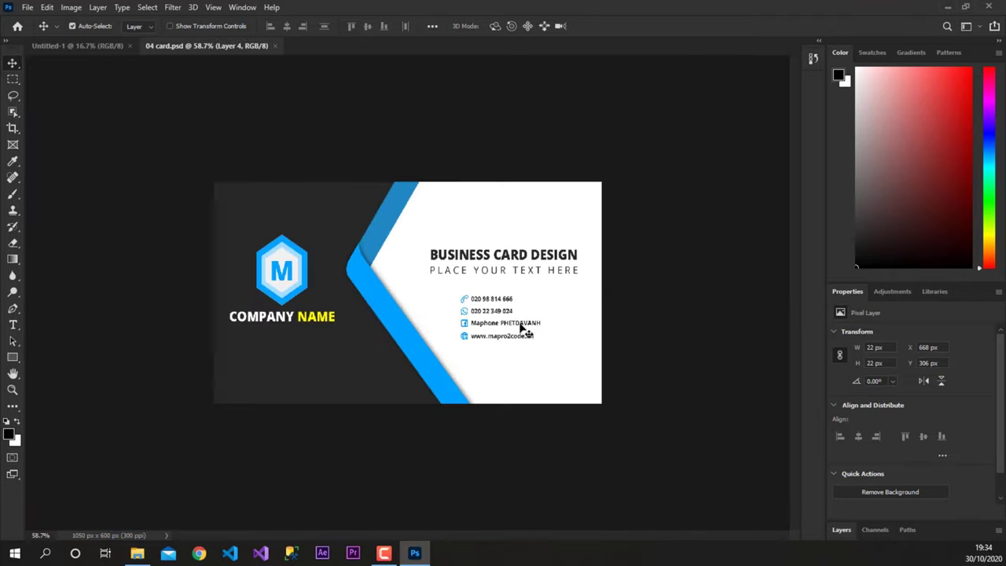
scroll(427, 323, "down", 1)
scroll(427, 323, "up", 1)
scroll(427, 323, "down", 1)
scroll(424, 323, "up", 2)
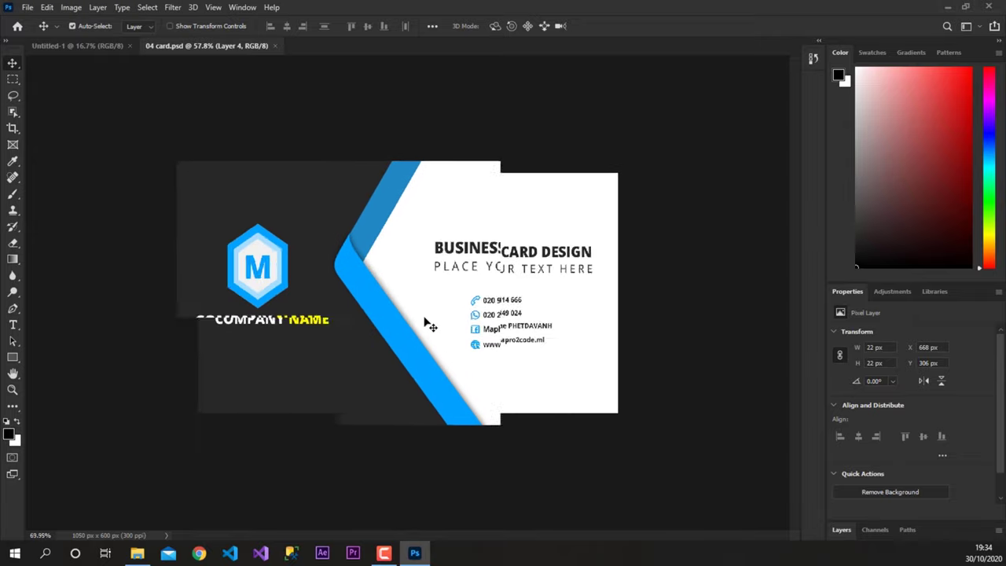
scroll(425, 323, "up", 1)
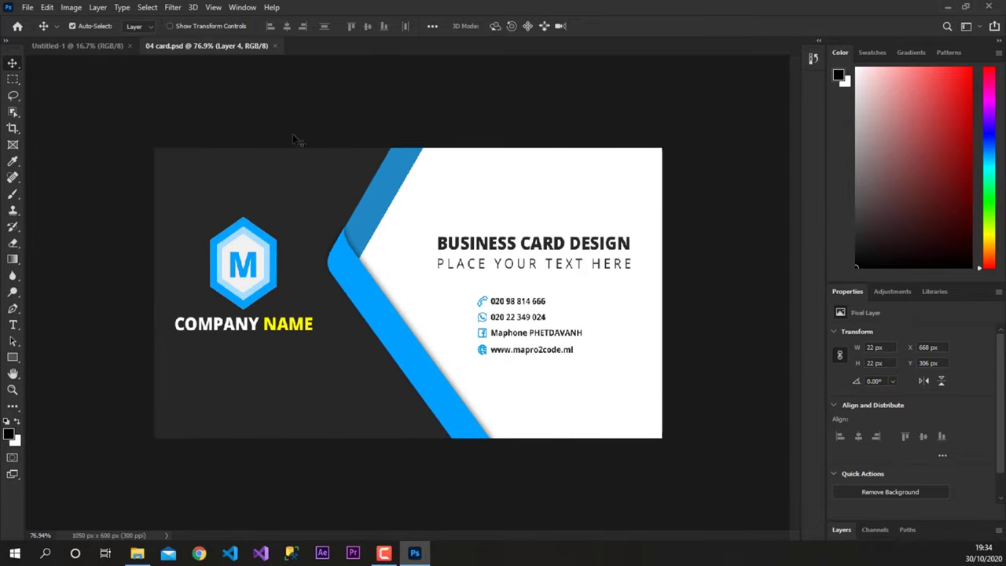
left_click(950, 9)
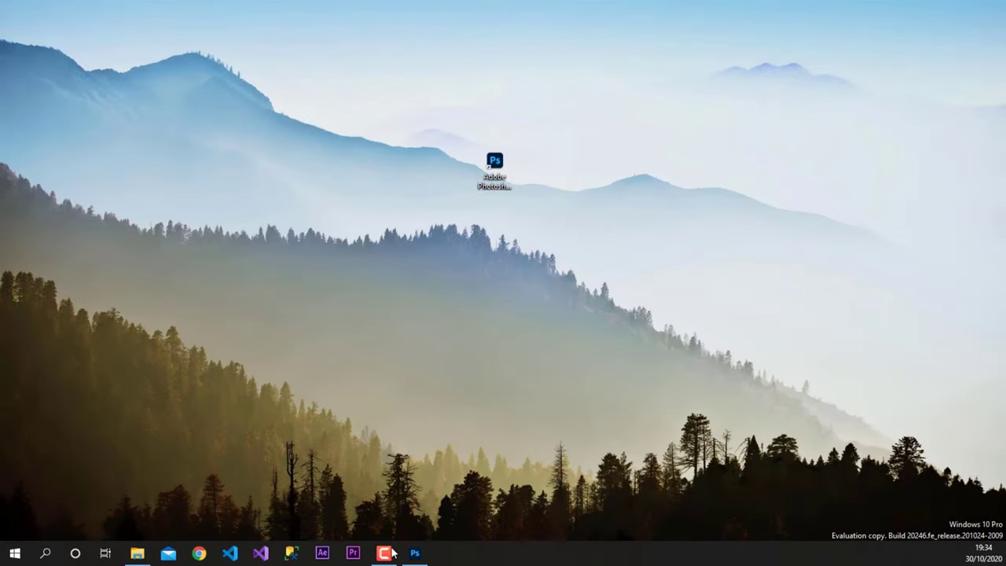